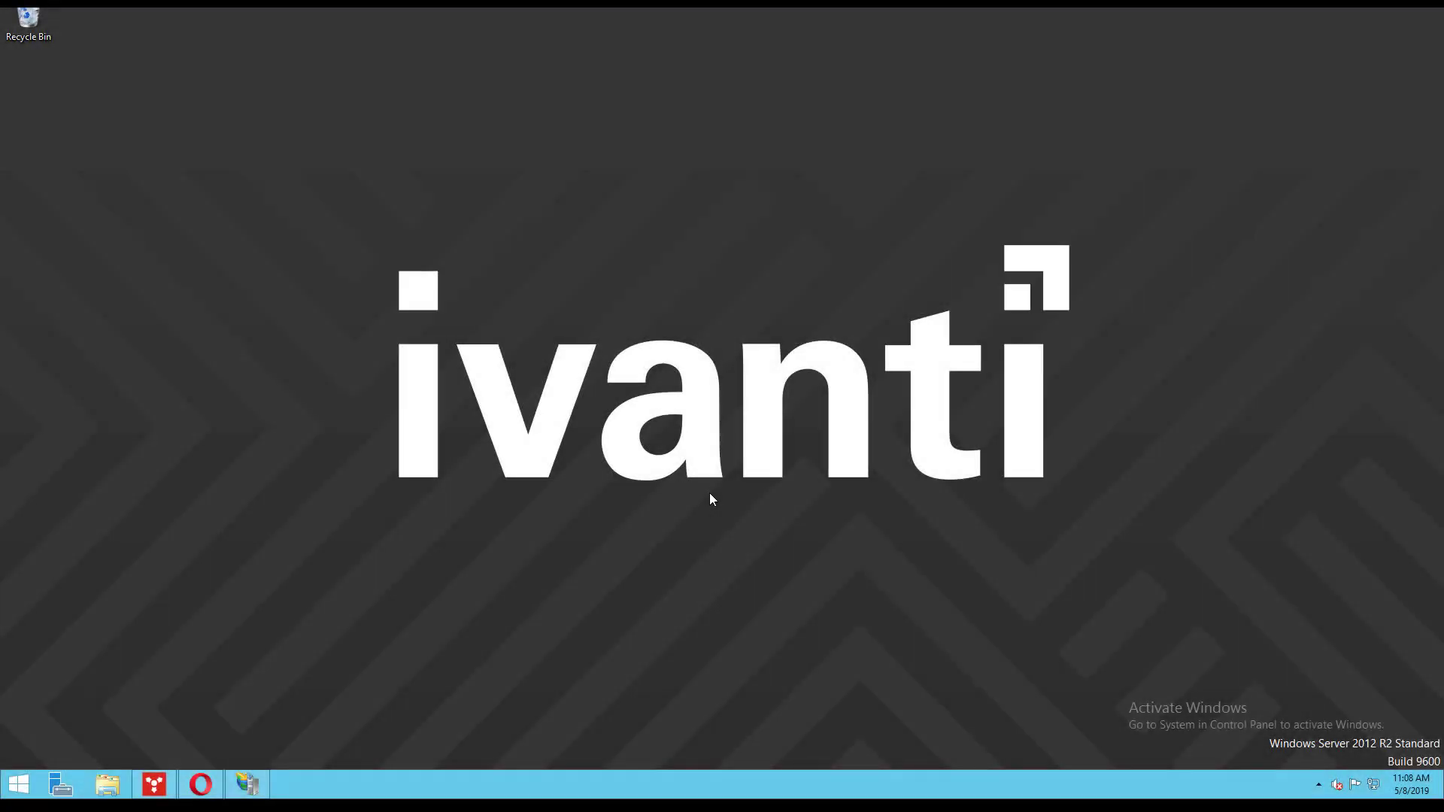
{"action": "left_click", "coordinate": [200, 784]}
{"action": "left_click", "coordinate": [373, 29]}
{"action": "type", "text": "https://apnsportal.landesk.com"}
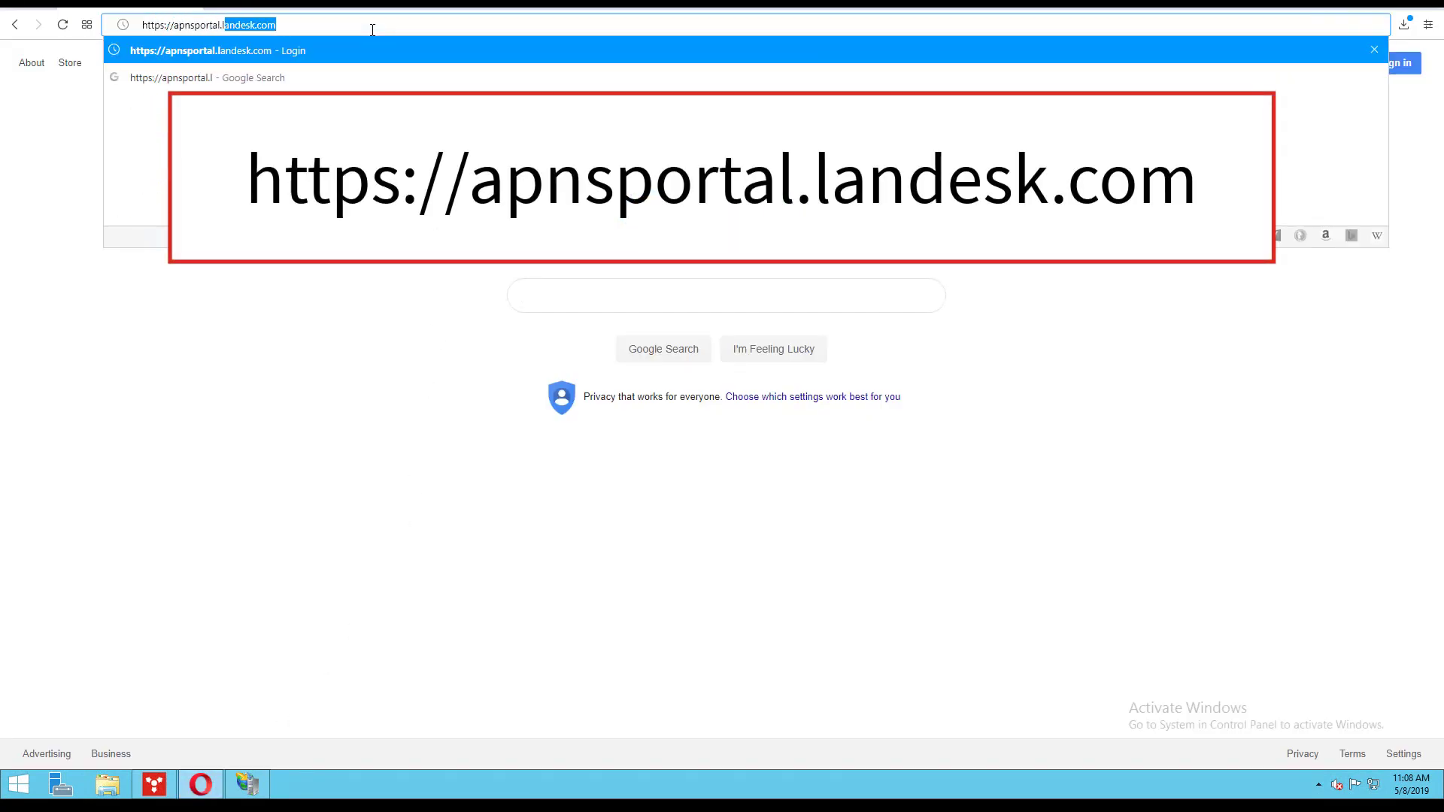
{"action": "key", "text": "Return"}
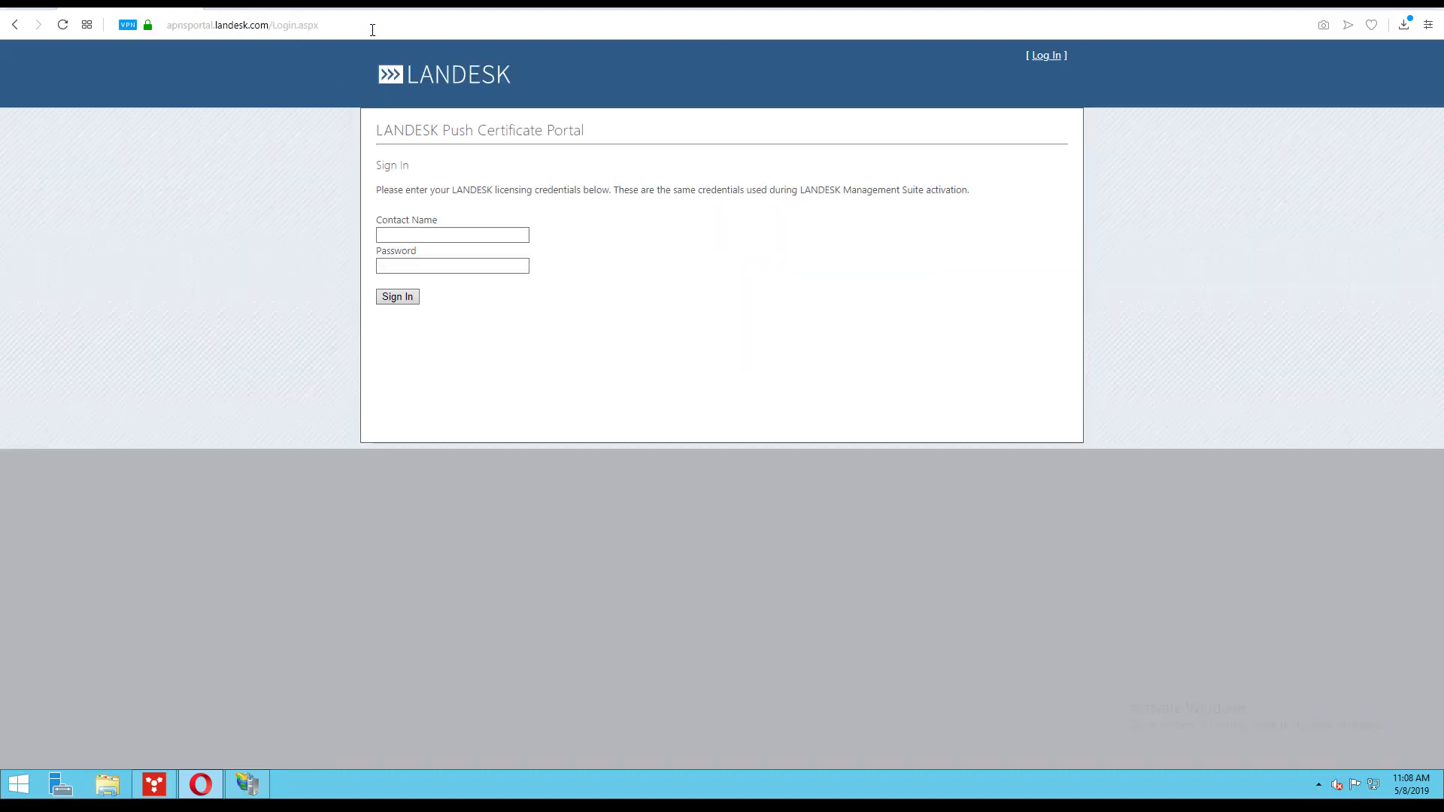
{"action": "left_click", "coordinate": [460, 235]}
{"action": "left_click", "coordinate": [462, 265]}
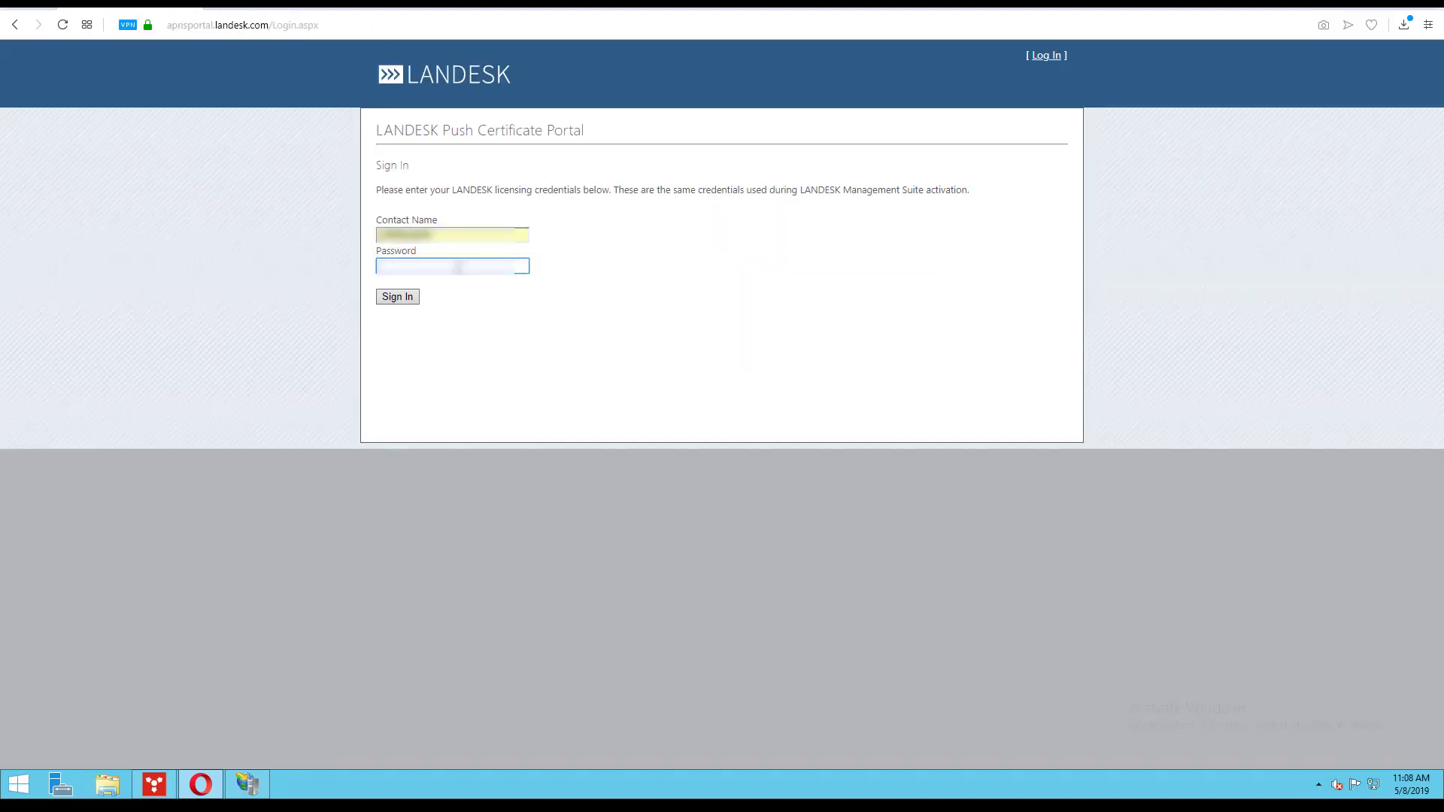
{"action": "left_click", "coordinate": [400, 299]}
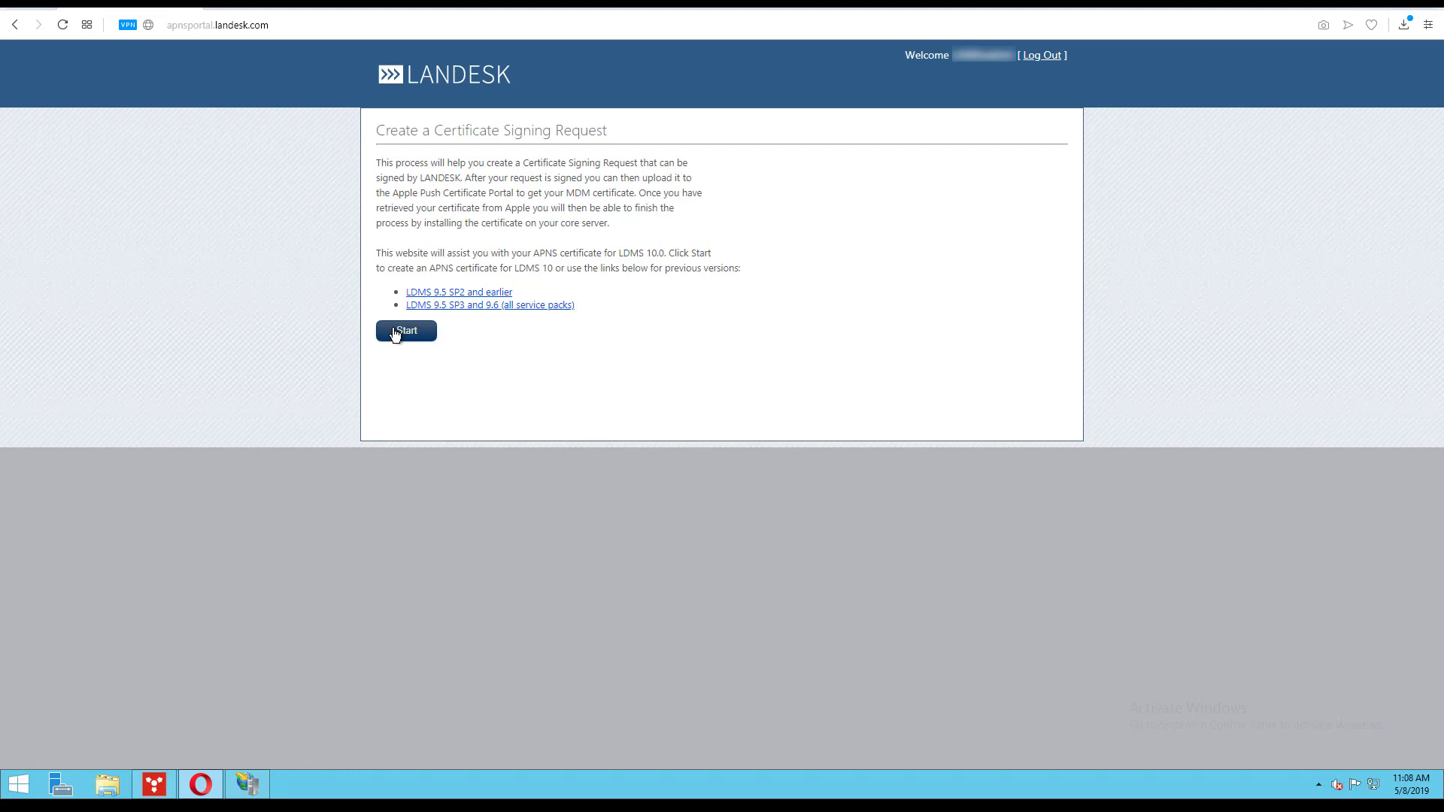
- Start a certificate signing request with common name Landesk and download csr.inf
{"action": "left_click", "coordinate": [396, 335]}
{"action": "left_click", "coordinate": [514, 298]}
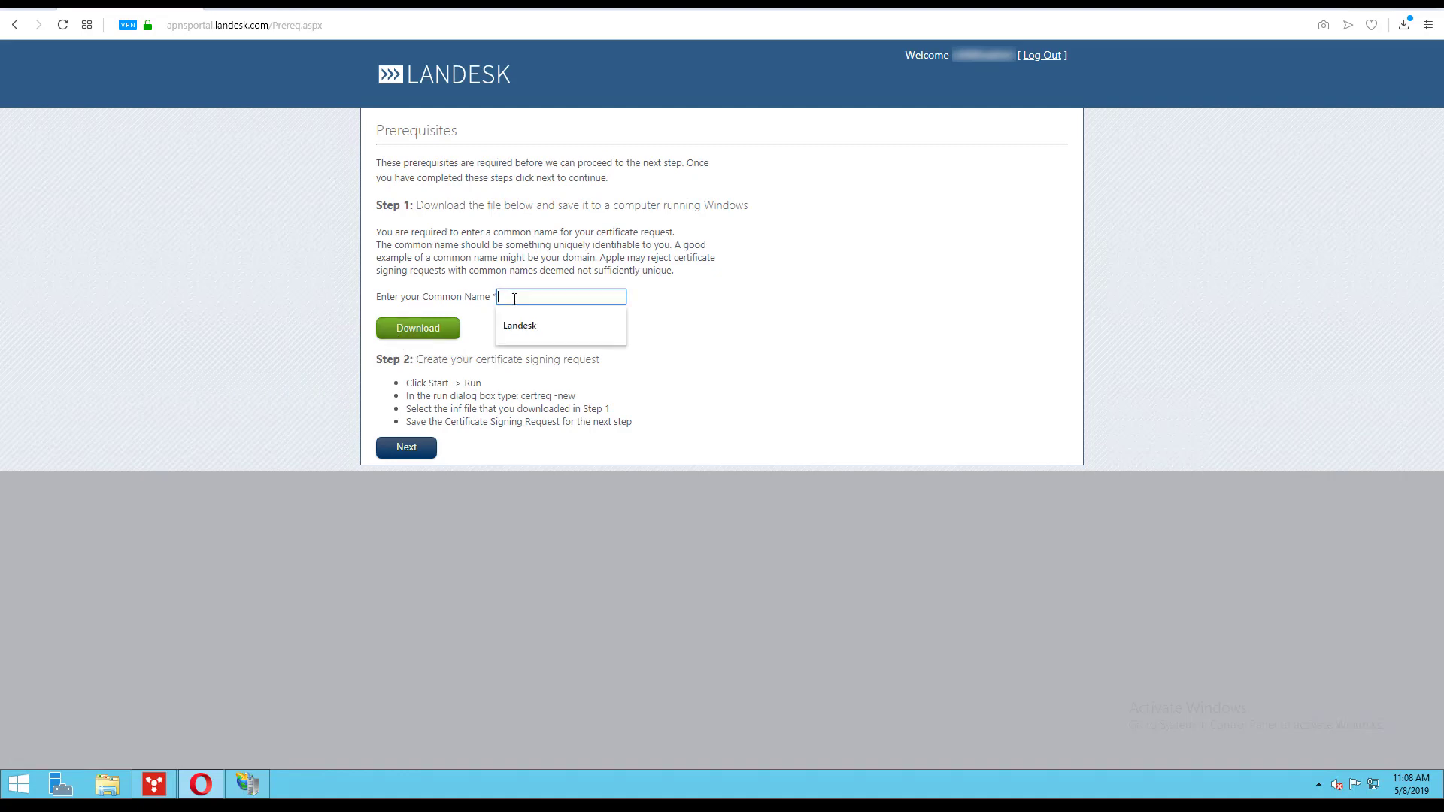
{"action": "type", "text": "Landesk"}
{"action": "left_click", "coordinate": [436, 329]}
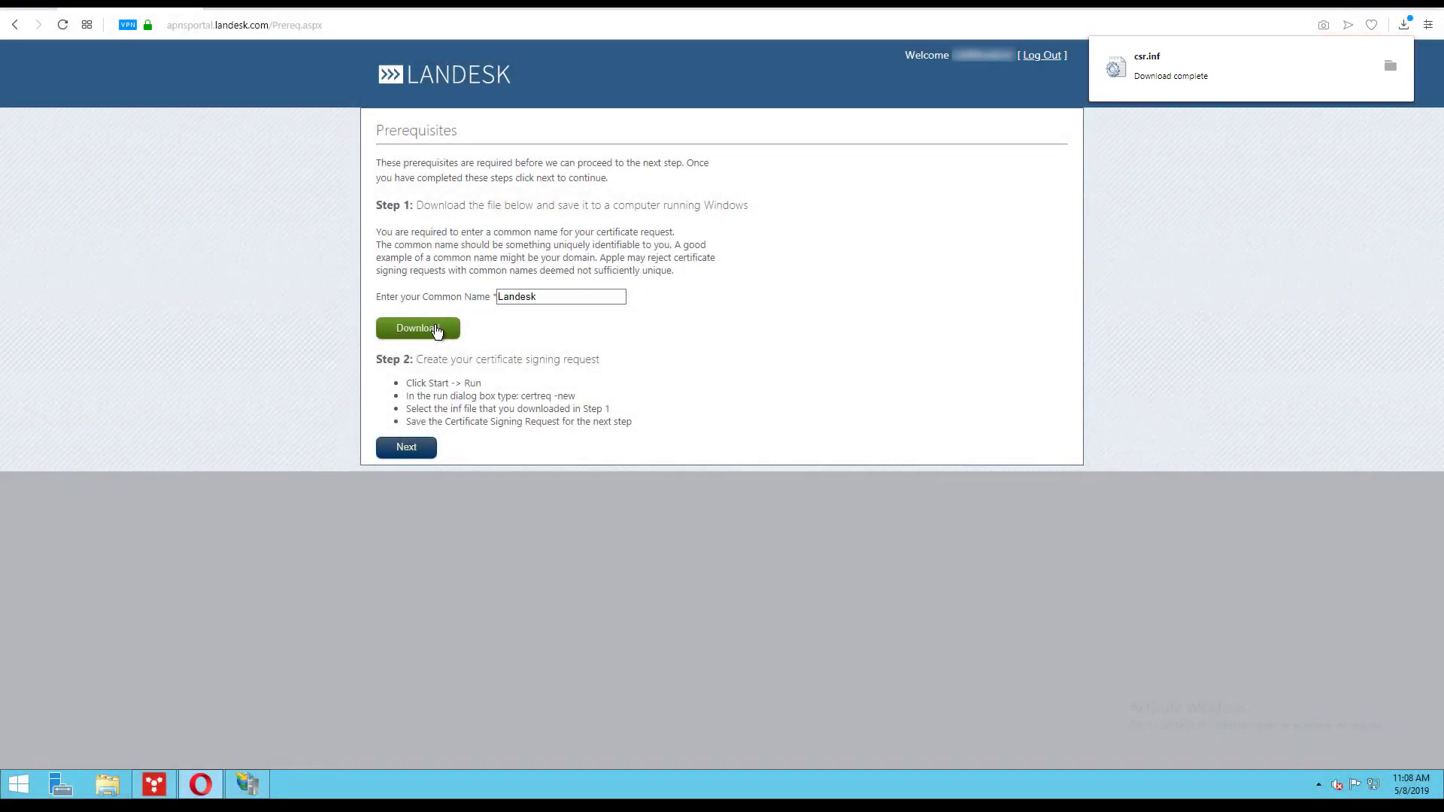
- Launch Command Prompt as administrator and approve the permission prompt
{"action": "left_click", "coordinate": [19, 786]}
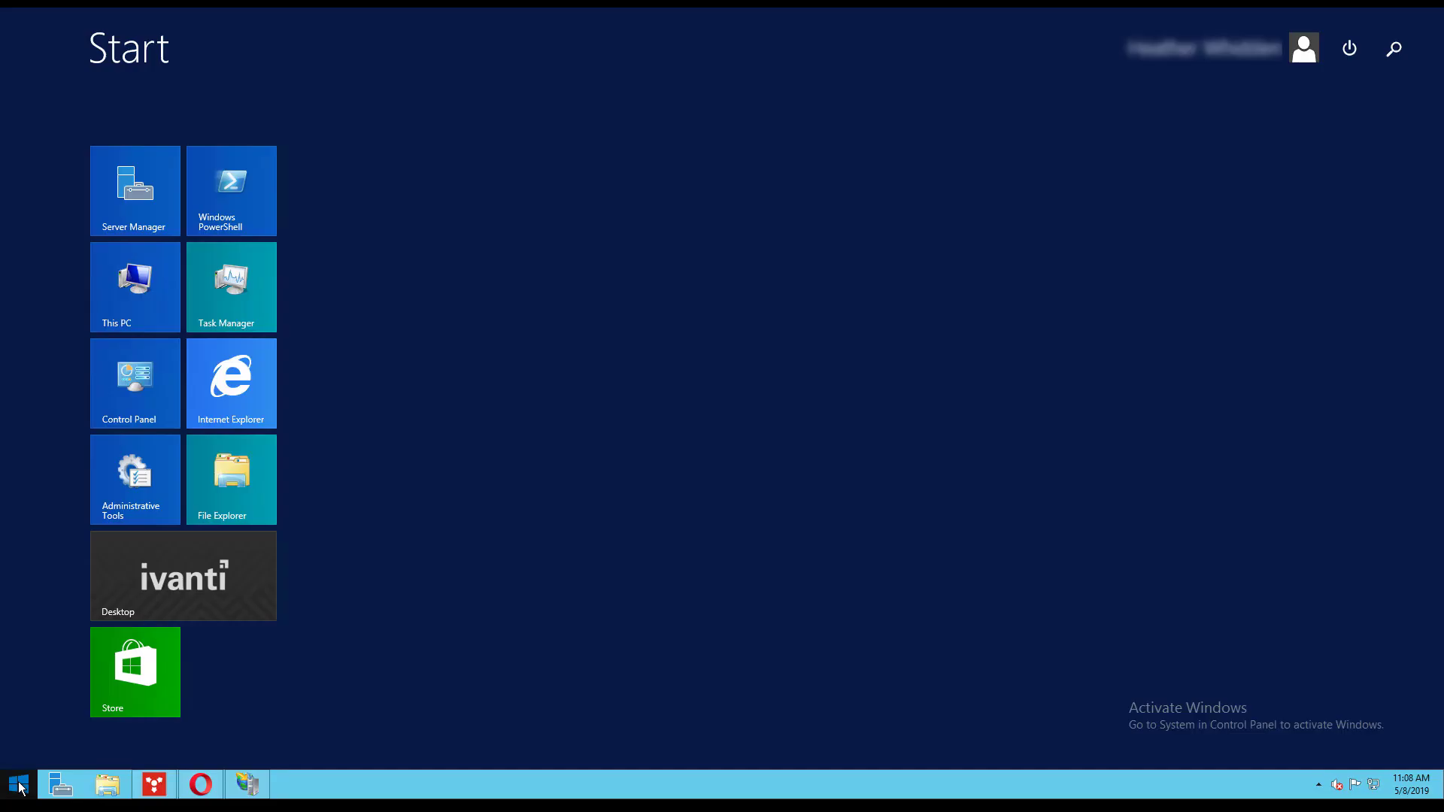
{"action": "type", "text": "command Prompt"}
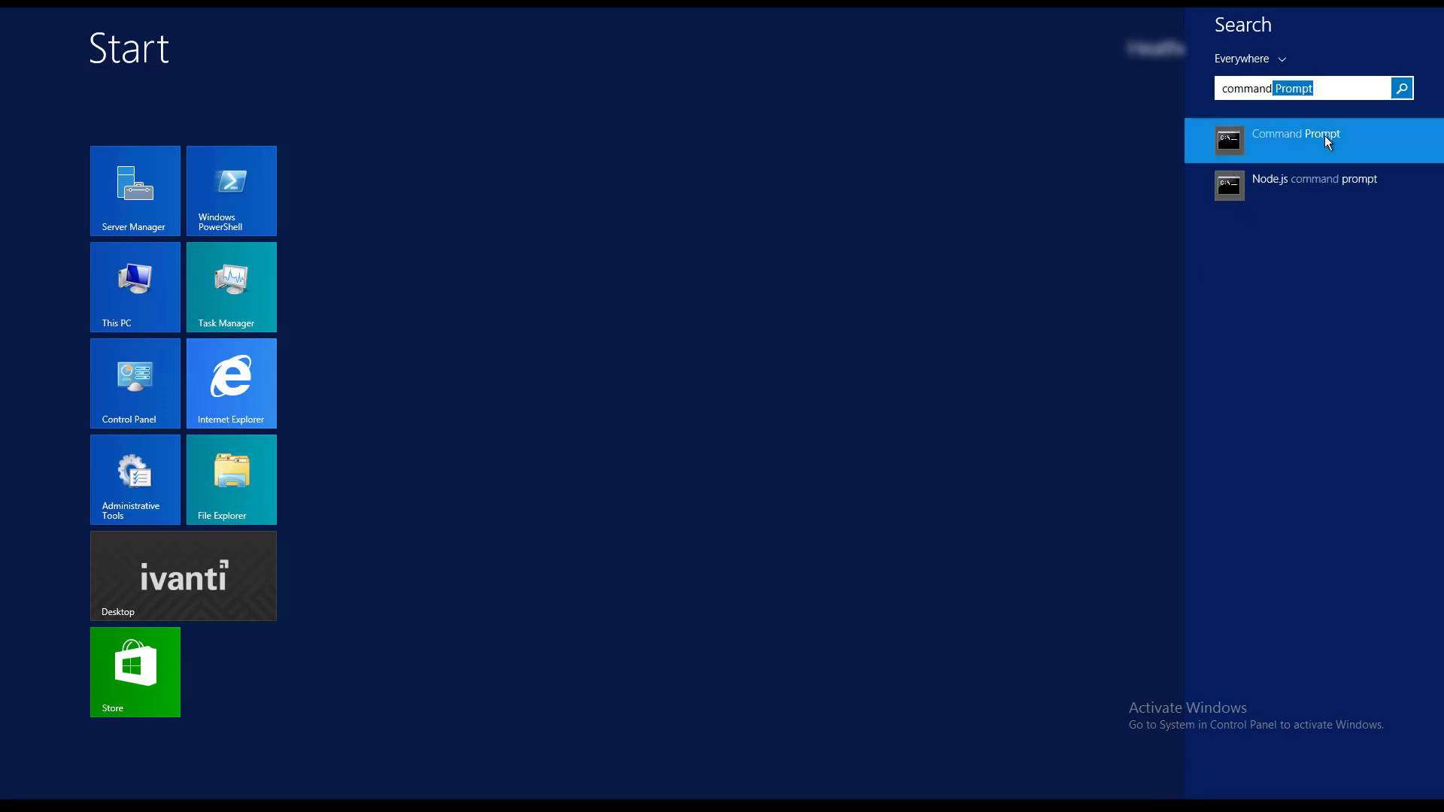
{"action": "right_click", "coordinate": [1325, 135]}
{"action": "left_click", "coordinate": [1305, 265]}
{"action": "left_click", "coordinate": [787, 416]}
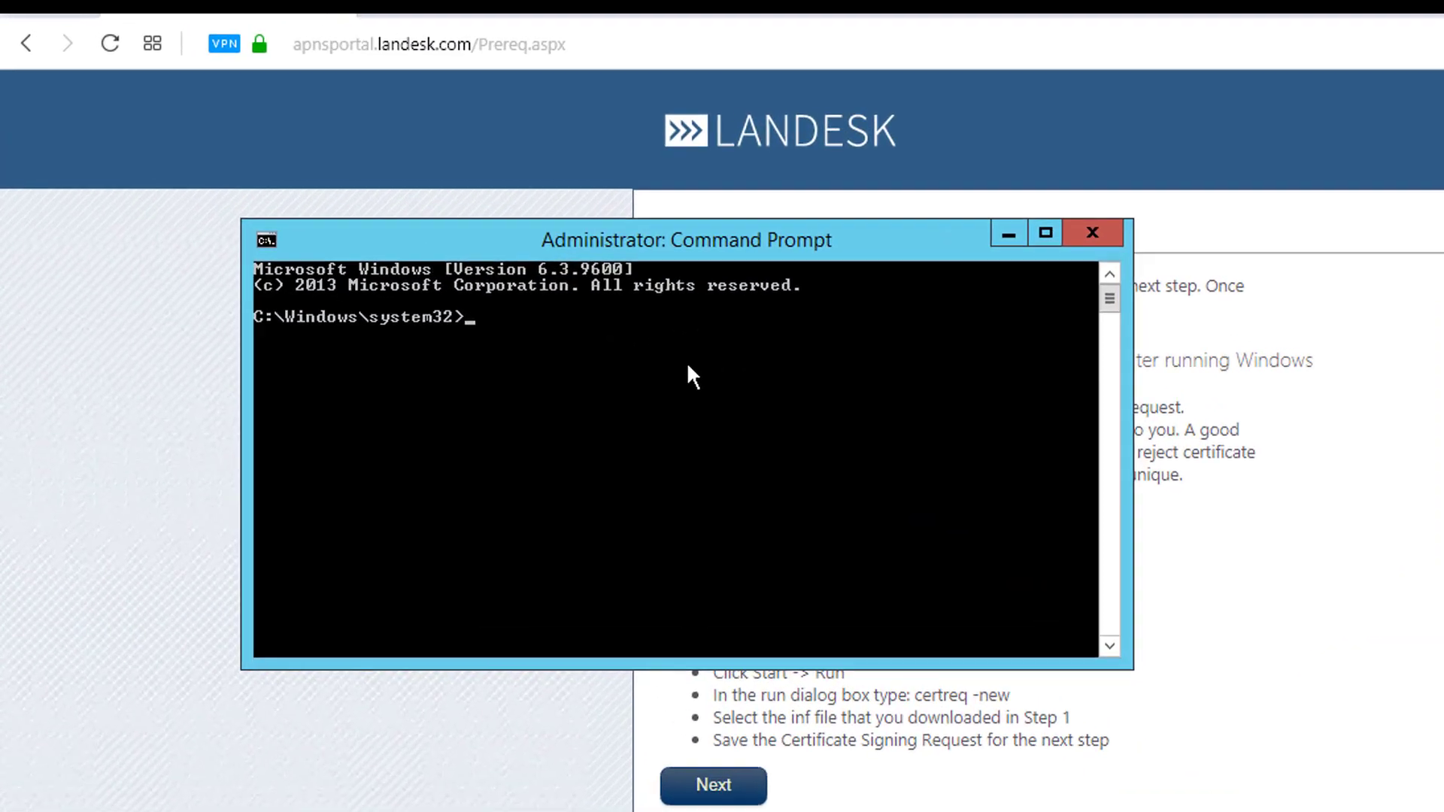
- Run certreq -new with csr.inf as template, saving the request as apnscert, then close the window
{"action": "type", "text": "certreq"}
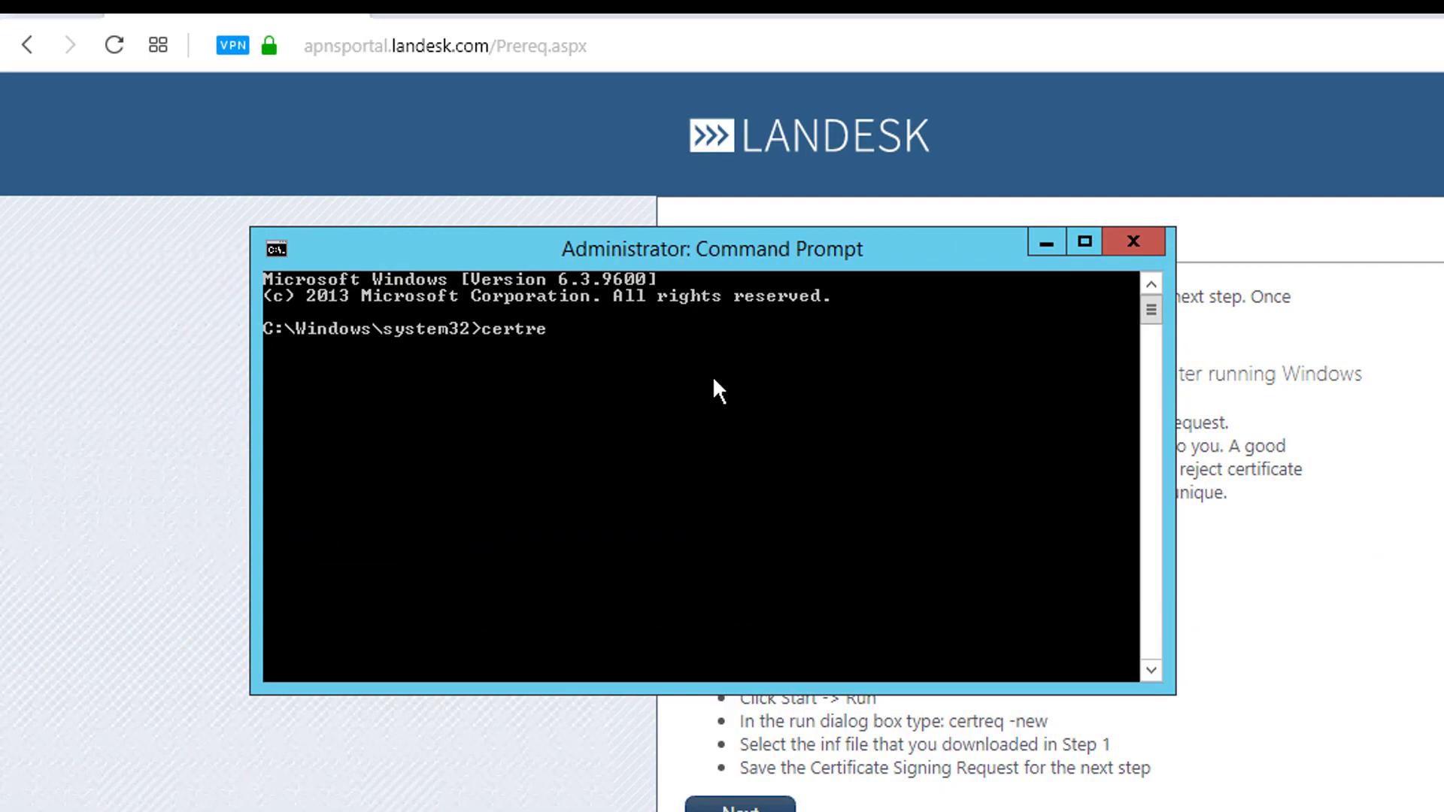
{"action": "type", "text": " -new"}
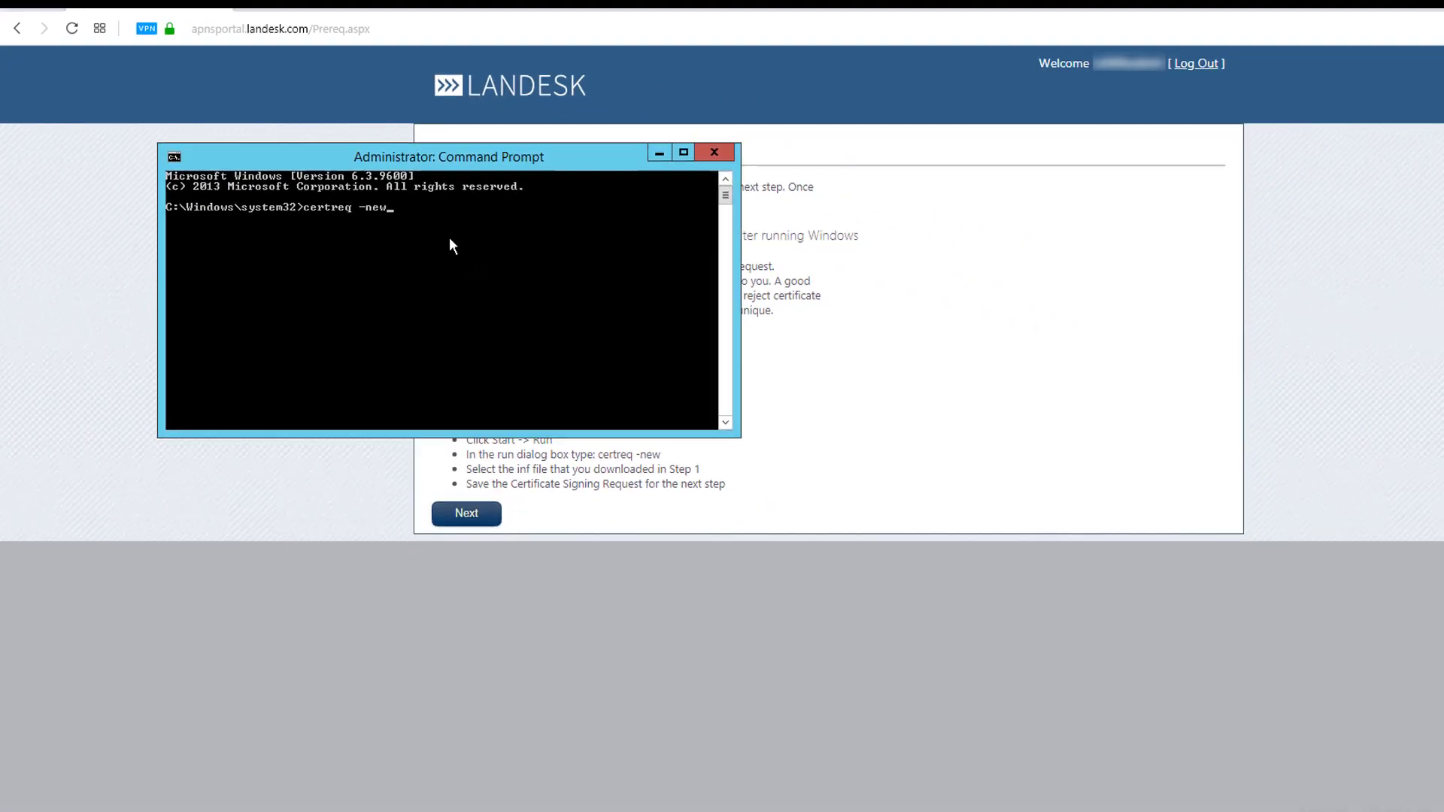
{"action": "key", "text": "Return"}
{"action": "left_click", "coordinate": [298, 93]}
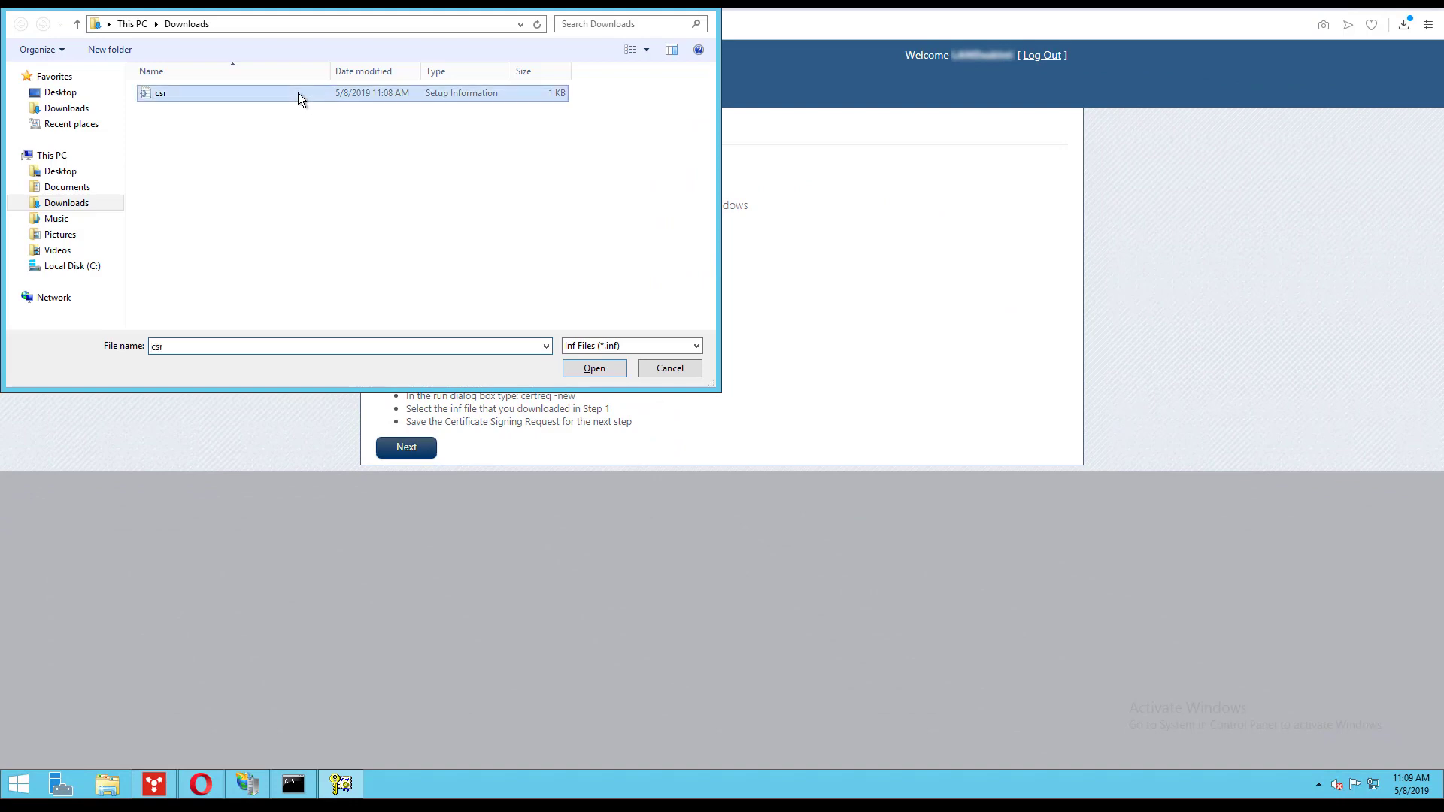
{"action": "left_click", "coordinate": [595, 369]}
{"action": "type", "text": "apnscert"}
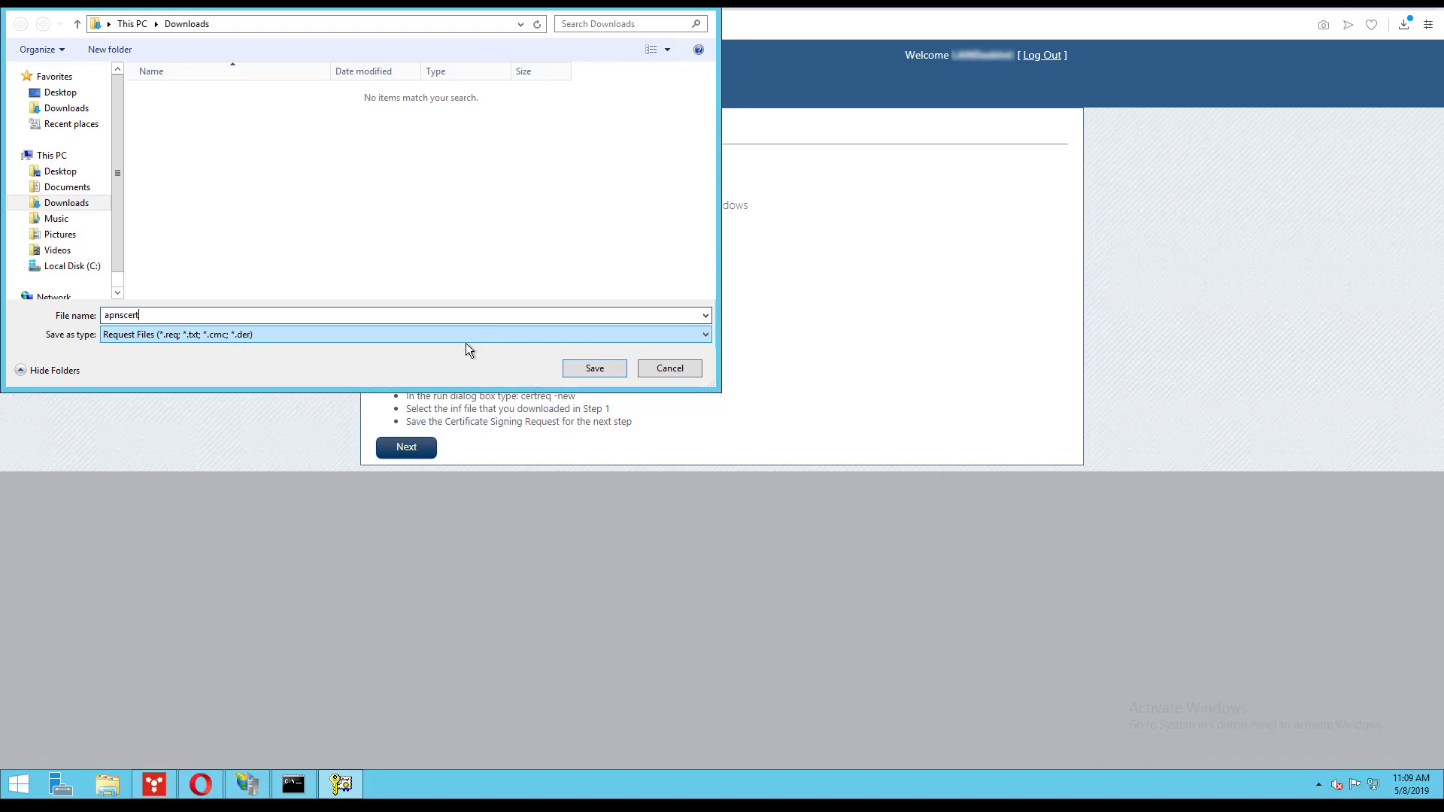
{"action": "left_click", "coordinate": [589, 374]}
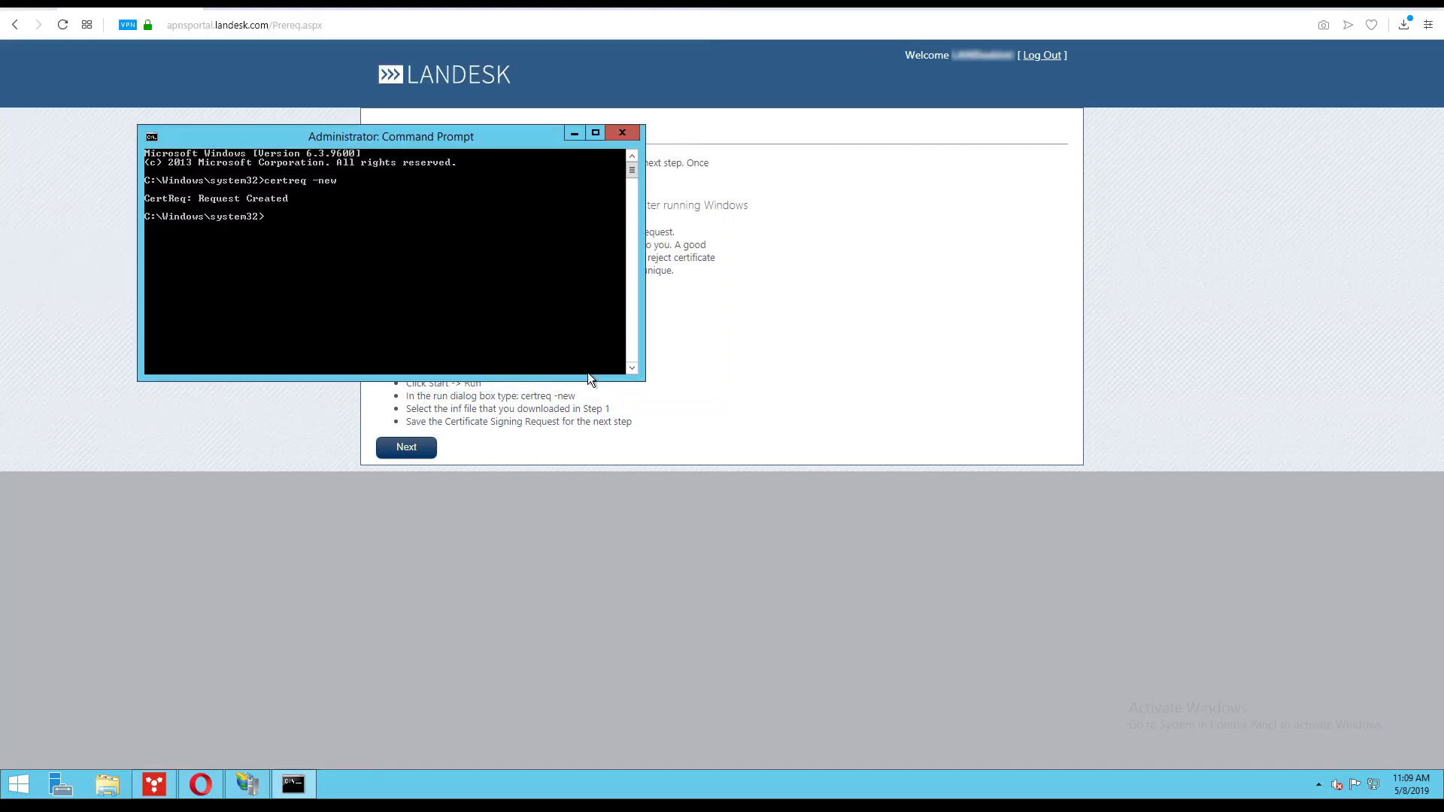
{"action": "left_click", "coordinate": [623, 134]}
{"action": "left_click", "coordinate": [404, 449]}
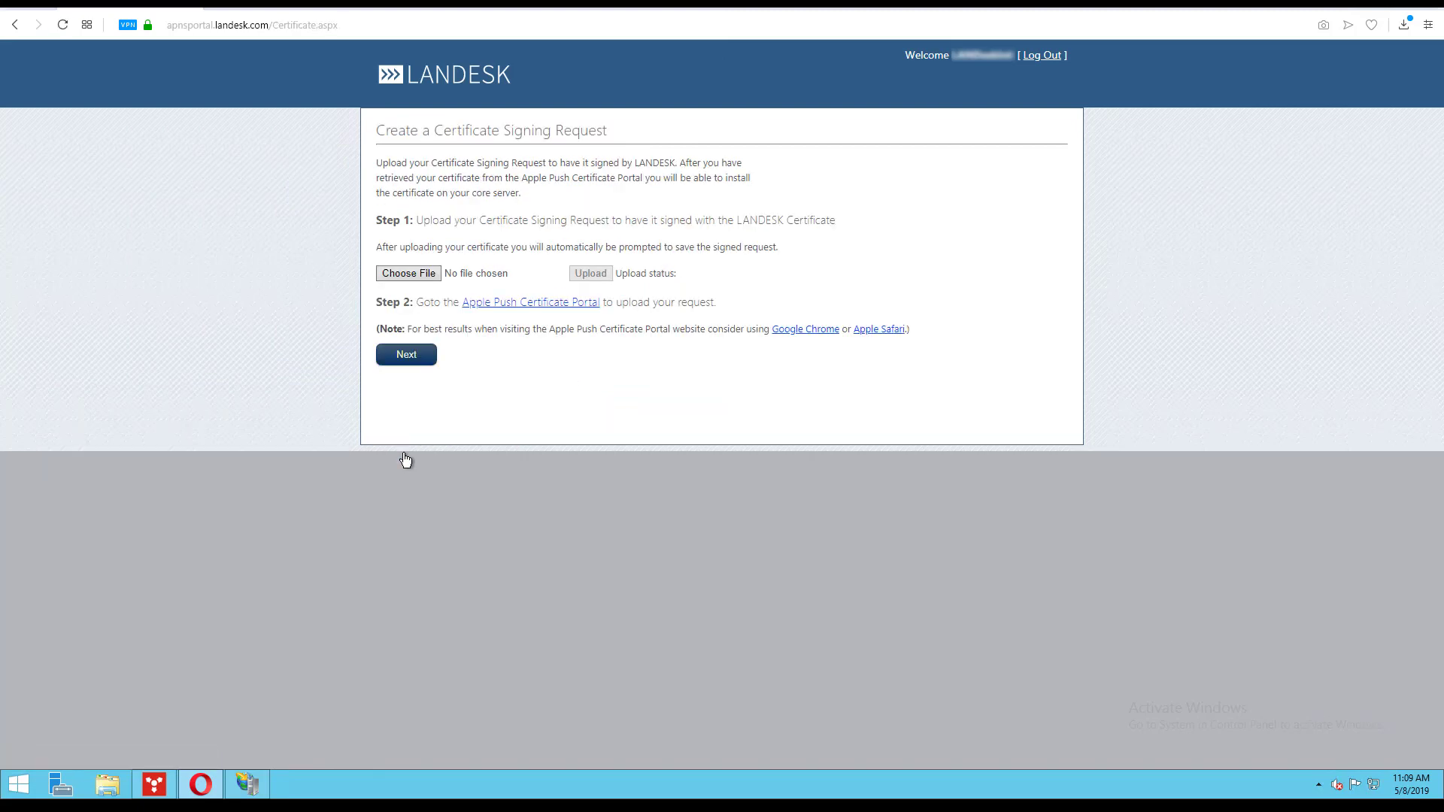
{"action": "left_click", "coordinate": [417, 271]}
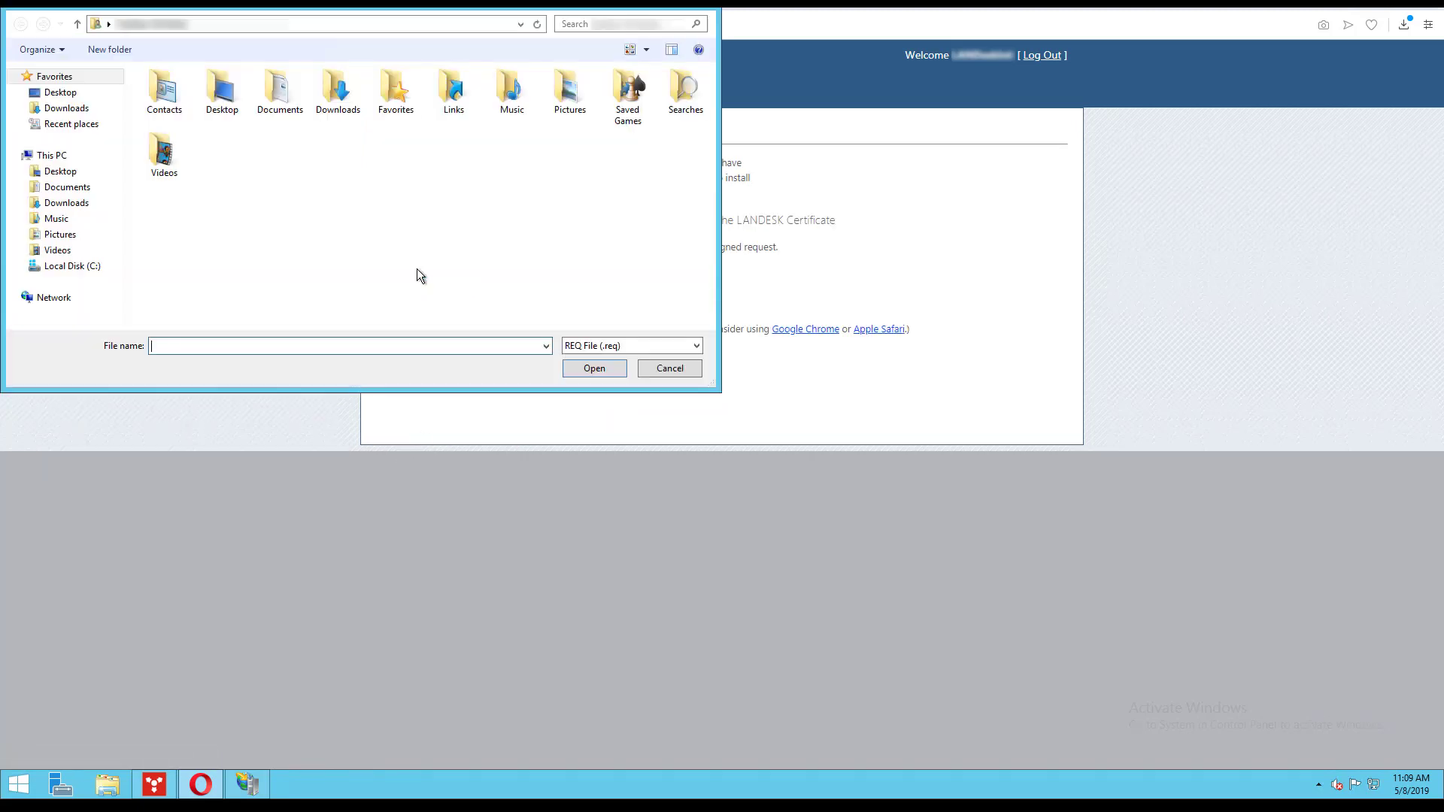
{"action": "left_click", "coordinate": [71, 108]}
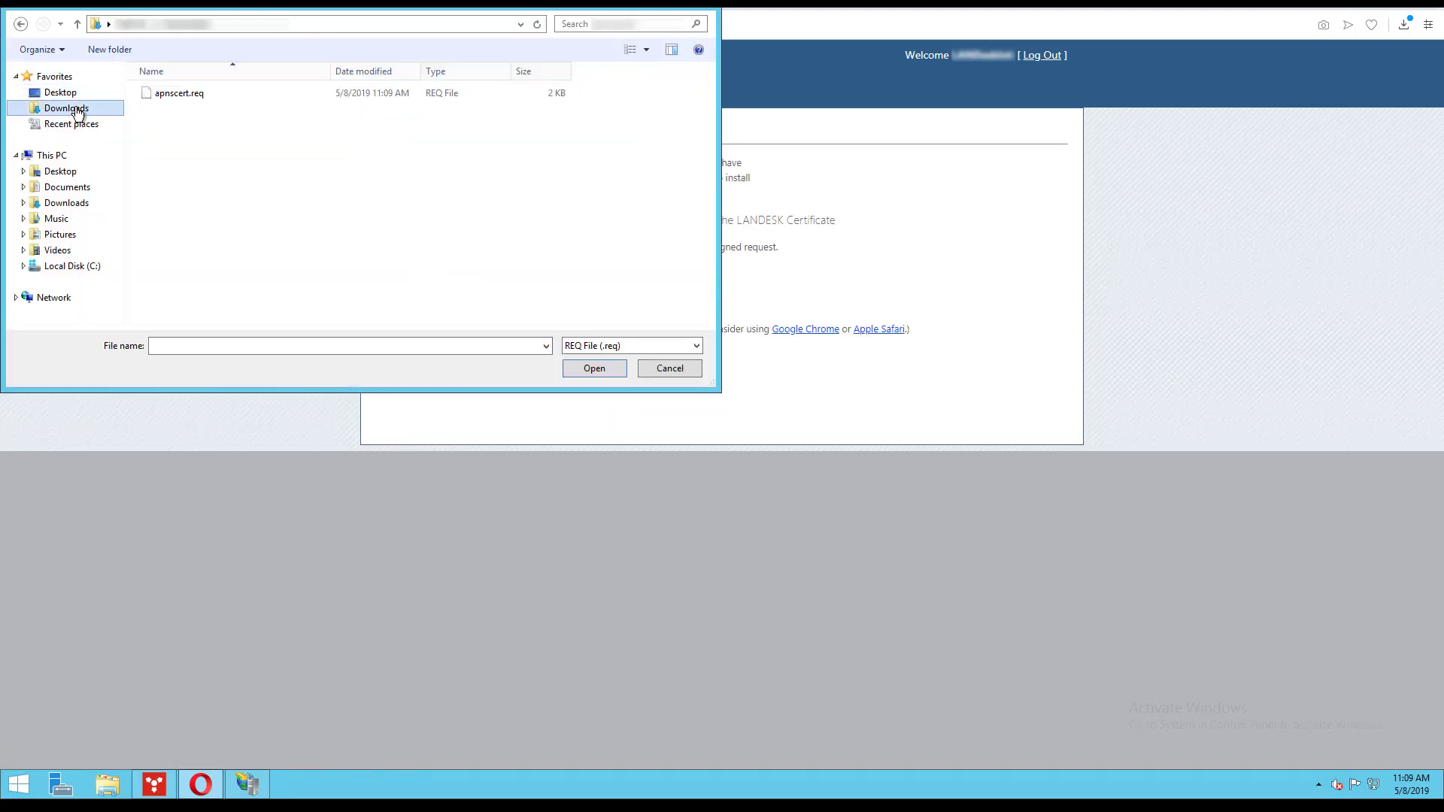
{"action": "left_click", "coordinate": [180, 94]}
{"action": "left_click", "coordinate": [596, 372]}
{"action": "left_click", "coordinate": [591, 274]}
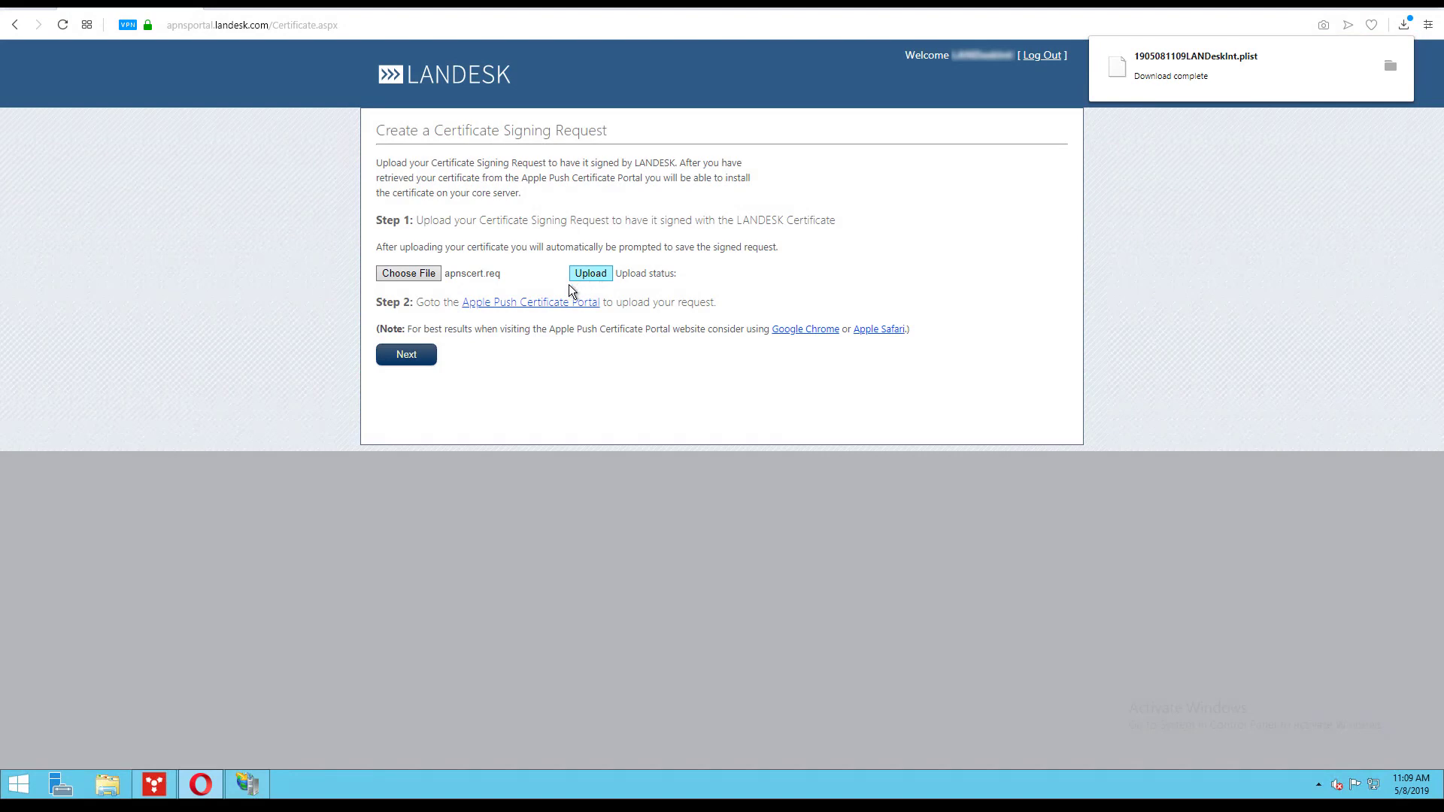
{"action": "left_click", "coordinate": [548, 303]}
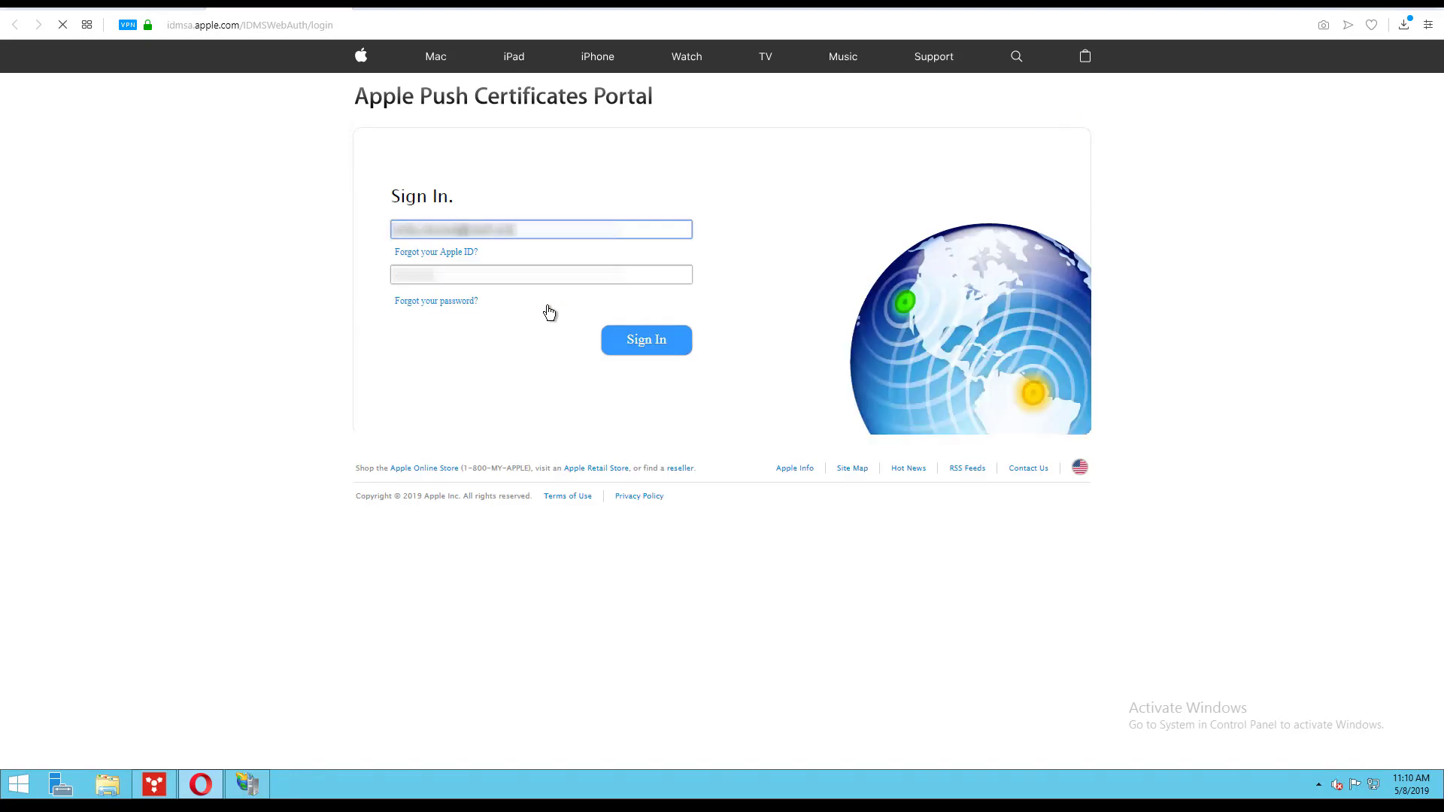
- Sign in to the Apple Push Certificates Portal and start a new certificate noted may2019
{"action": "key", "text": "Tab"}
{"action": "left_click", "coordinate": [625, 340]}
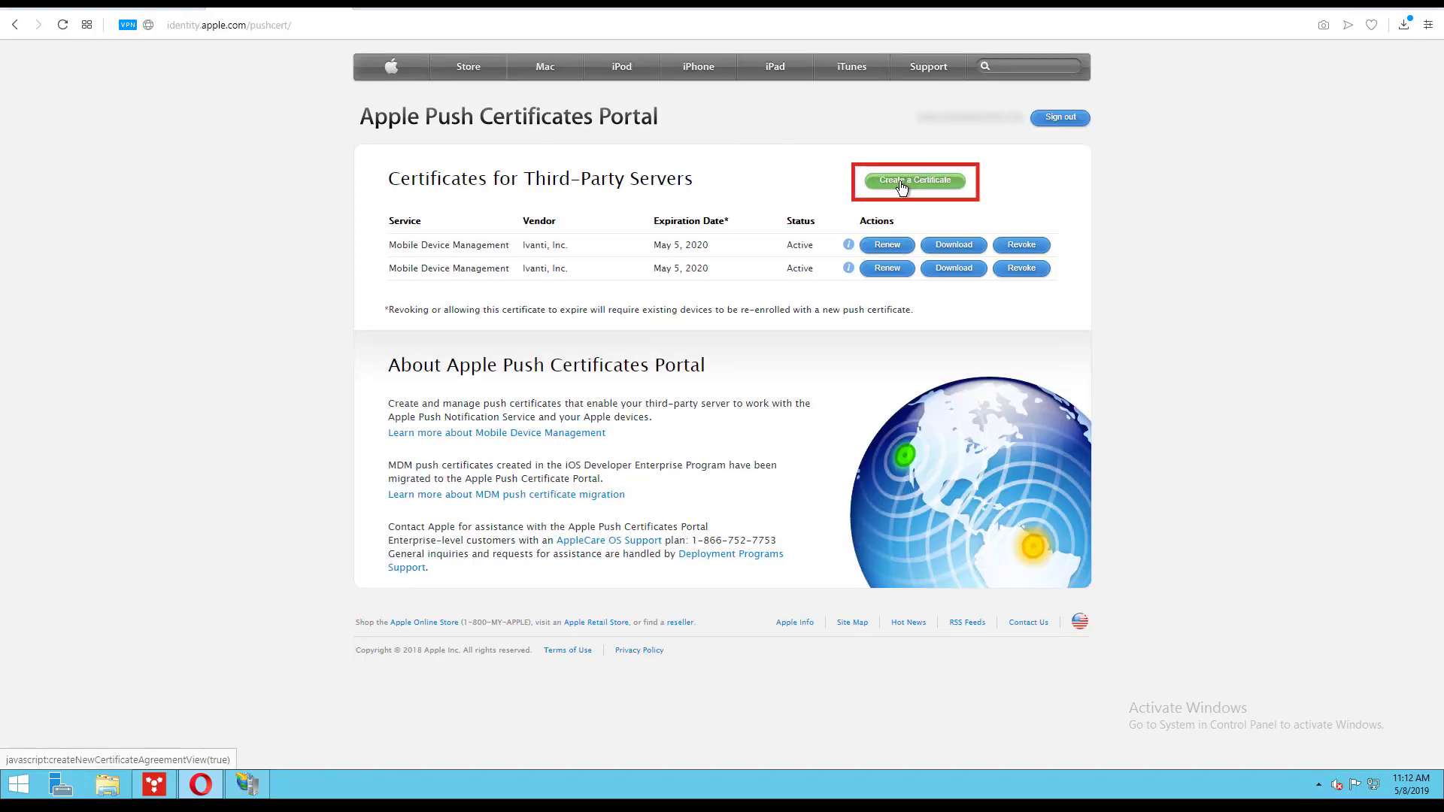
{"action": "left_click", "coordinate": [902, 185]}
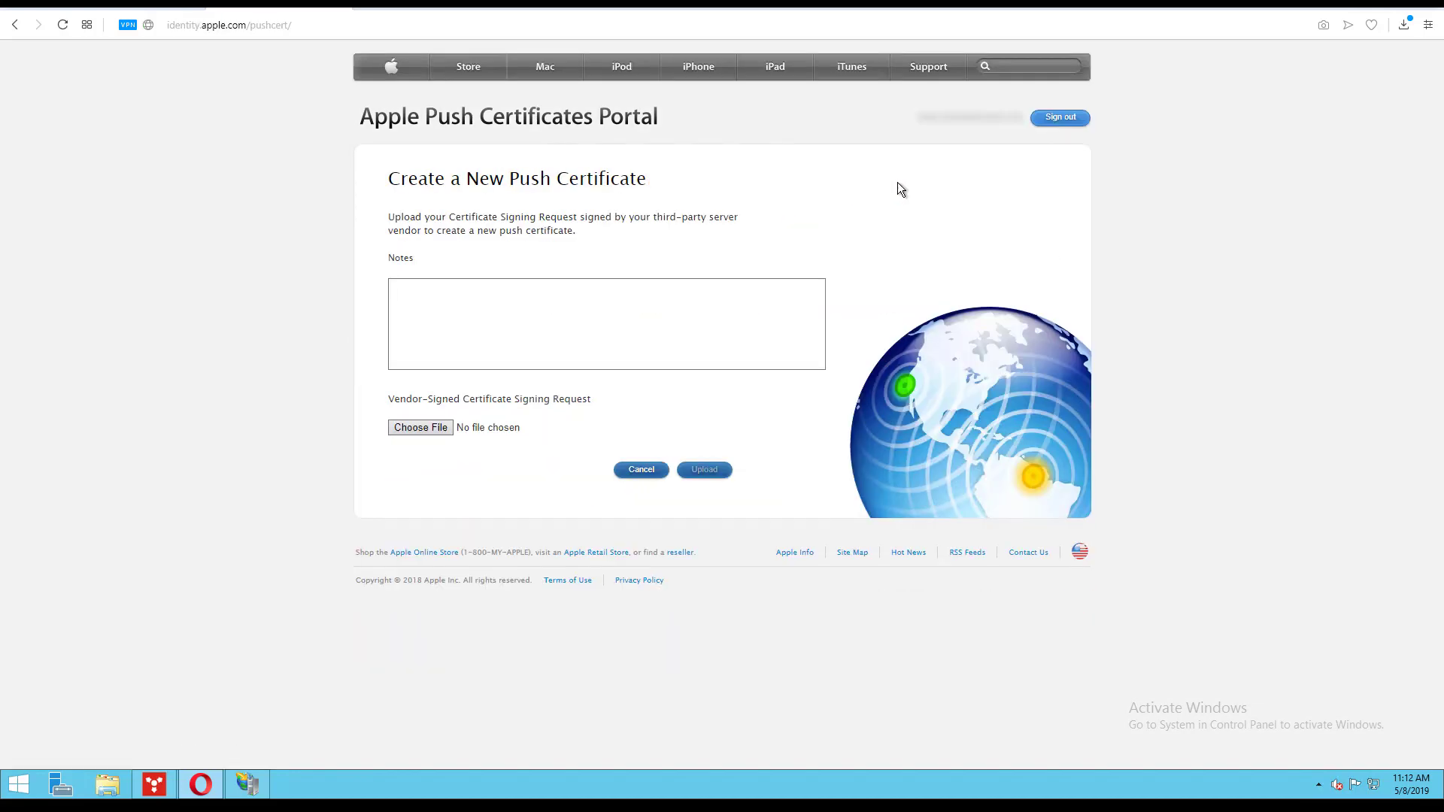
{"action": "left_click", "coordinate": [591, 306]}
{"action": "type", "text": "may2019"}
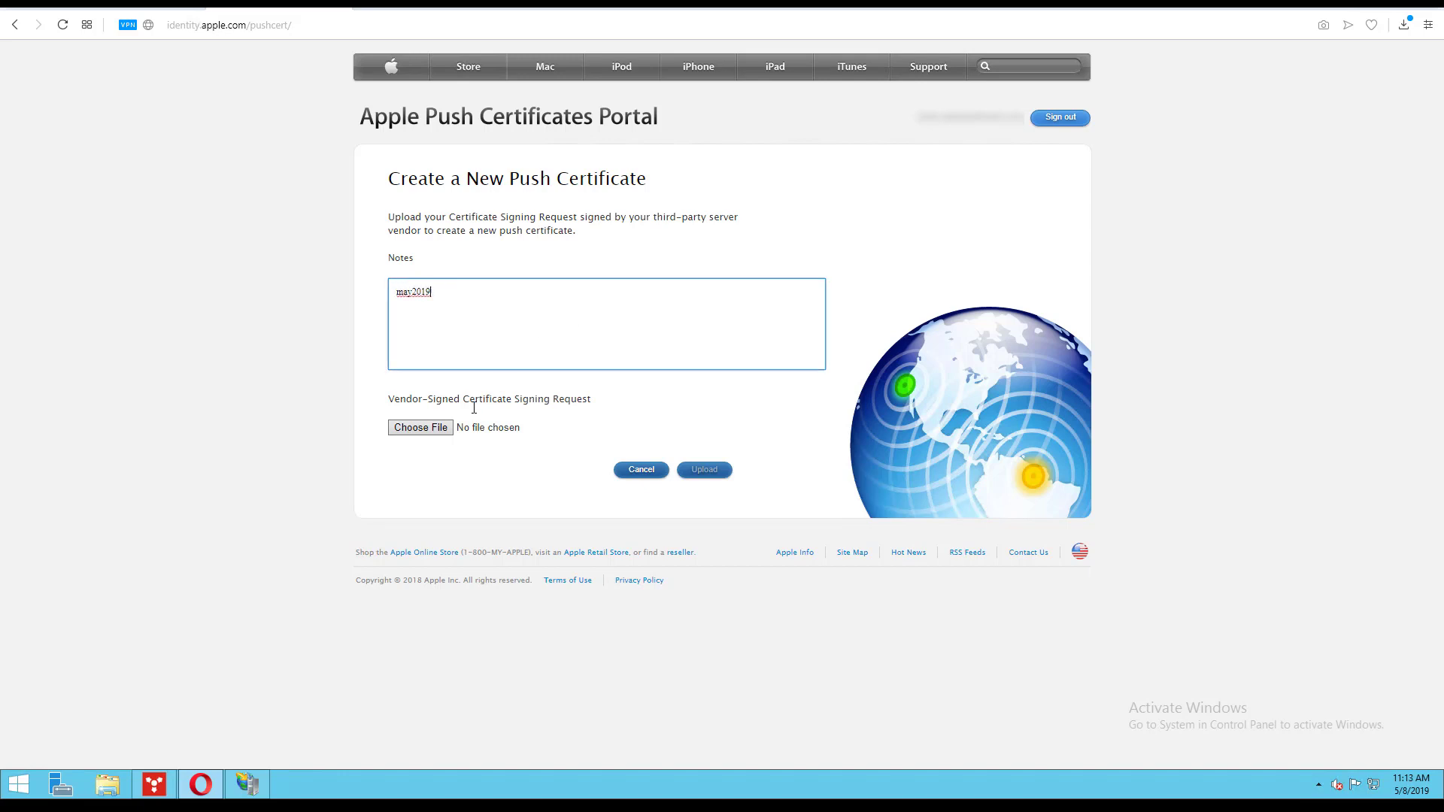
{"action": "left_click", "coordinate": [436, 430]}
{"action": "left_click", "coordinate": [268, 97]}
{"action": "left_click", "coordinate": [594, 369]}
{"action": "left_click", "coordinate": [706, 470]}
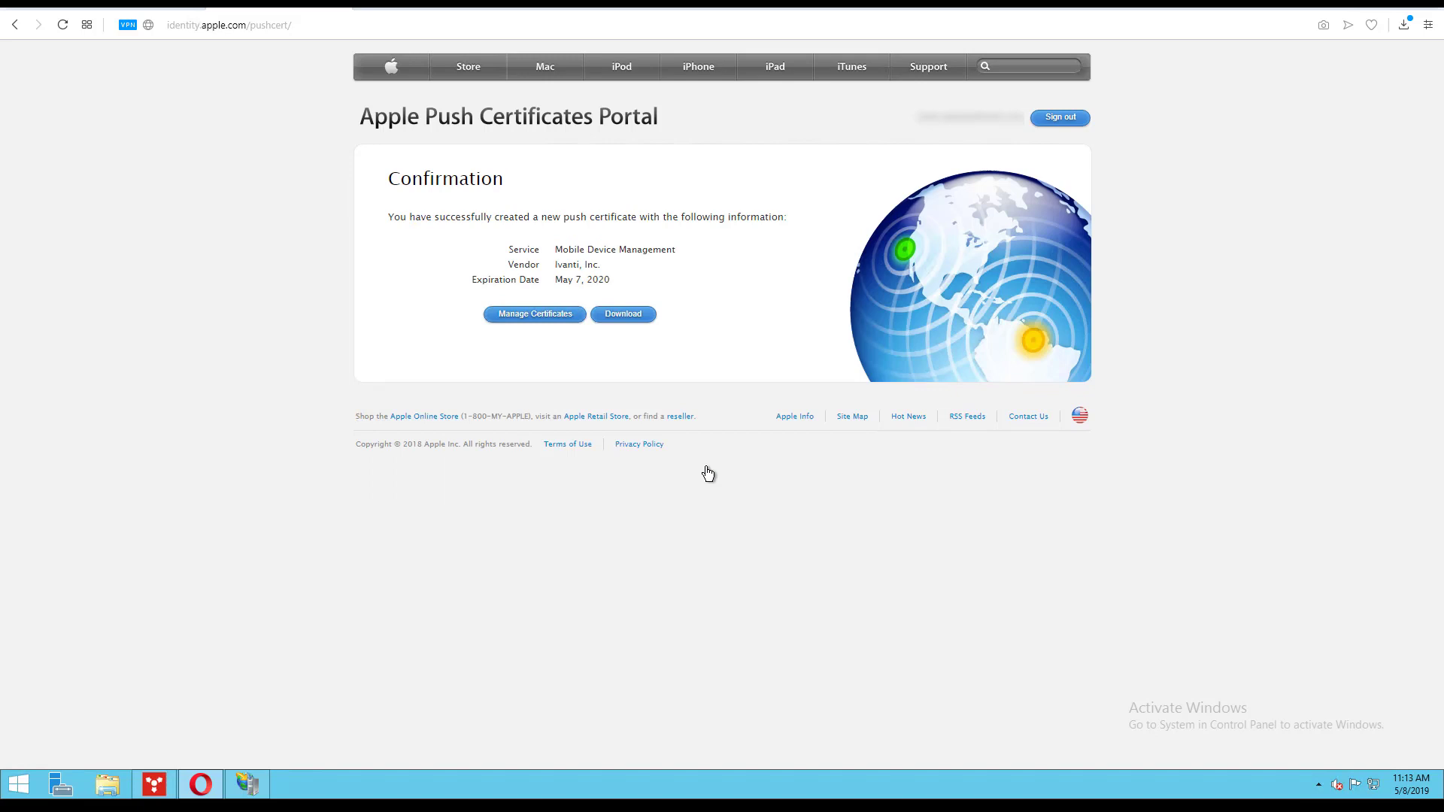
{"action": "left_click", "coordinate": [624, 315]}
{"action": "key", "text": "super+d"}
- In IIS Server Certificates, complete the request with MDM_ Ivanti, Inc._Certificate.pem, friendly name apnscert
{"action": "left_click", "coordinate": [248, 785]}
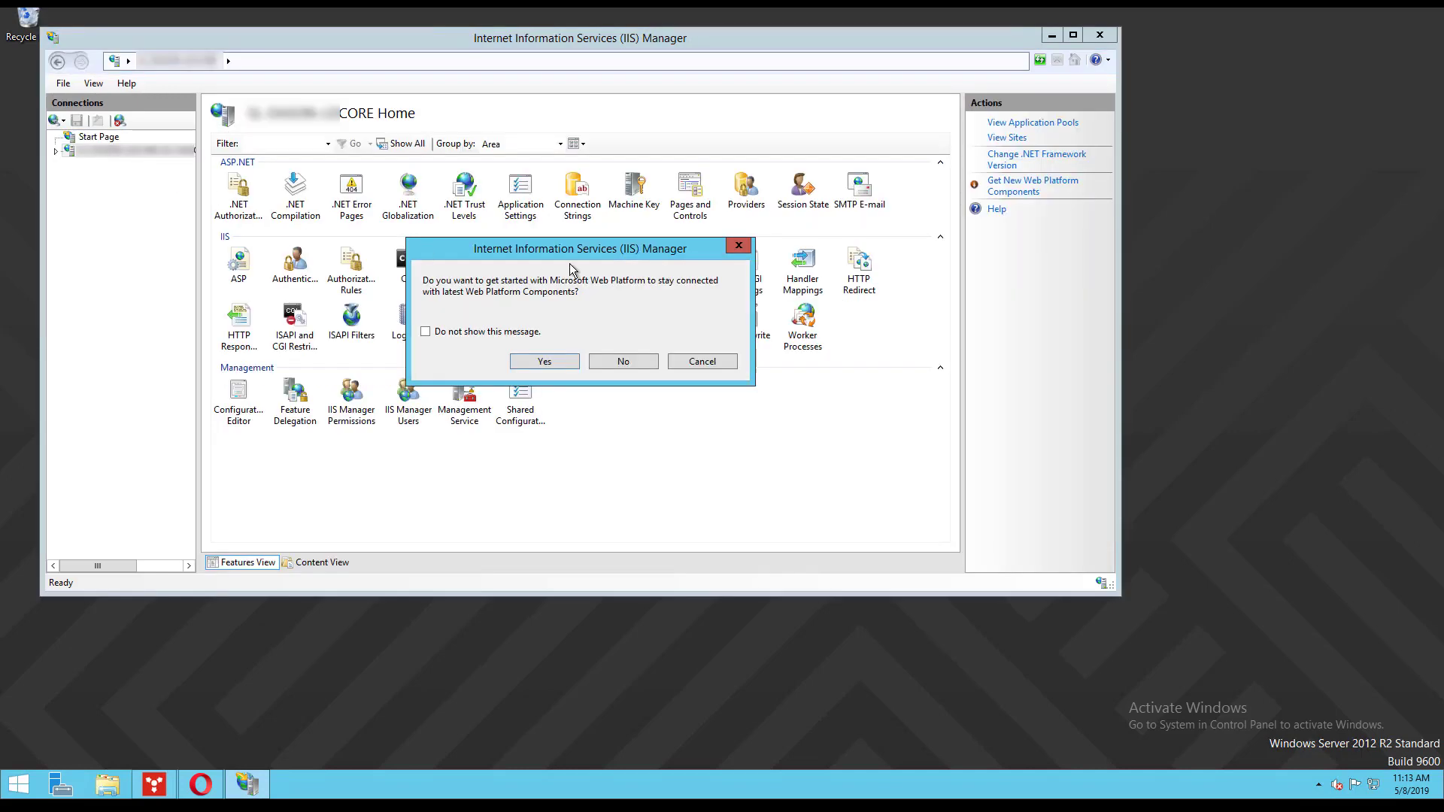
{"action": "left_click", "coordinate": [736, 246]}
{"action": "double_click", "coordinate": [692, 320]}
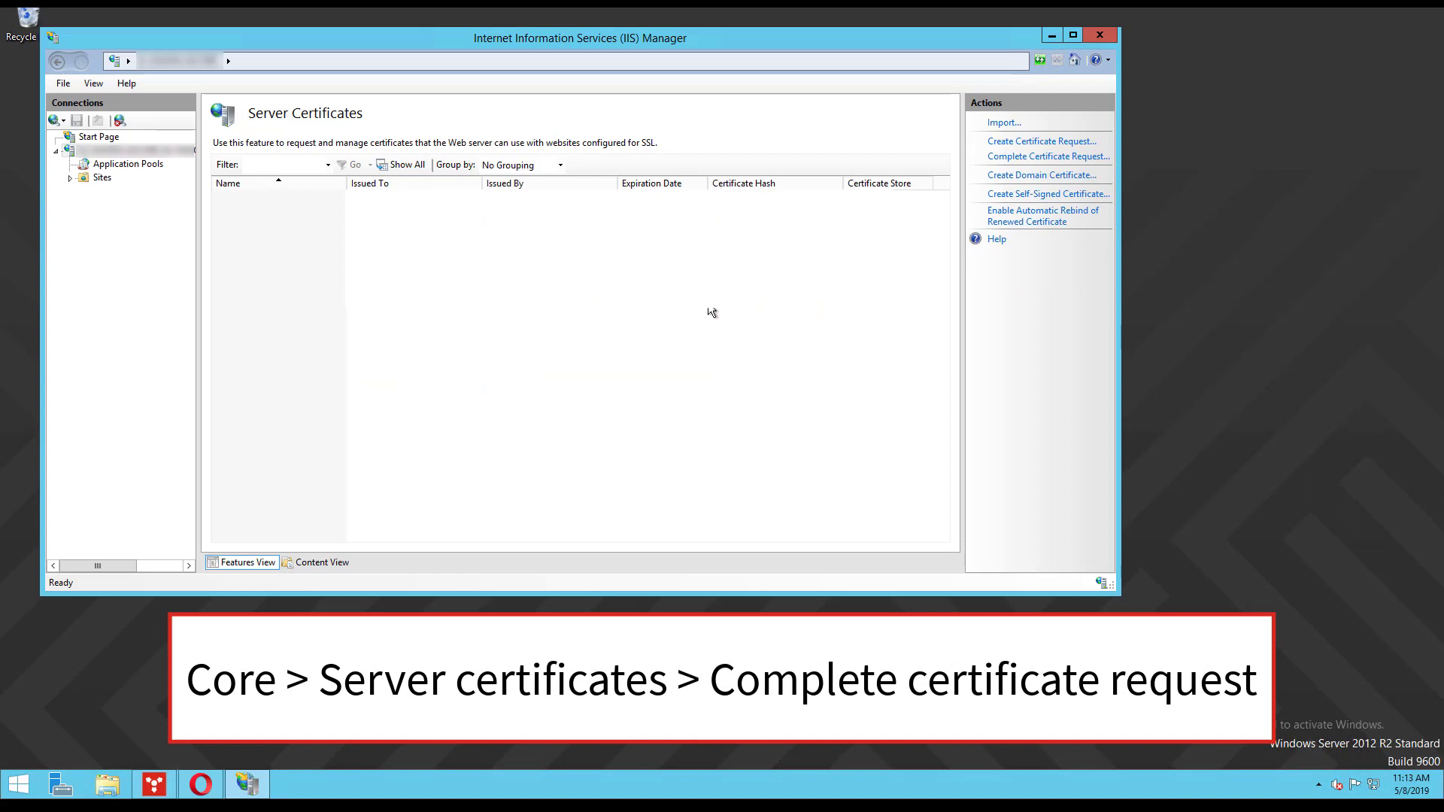
{"action": "left_click", "coordinate": [1052, 158]}
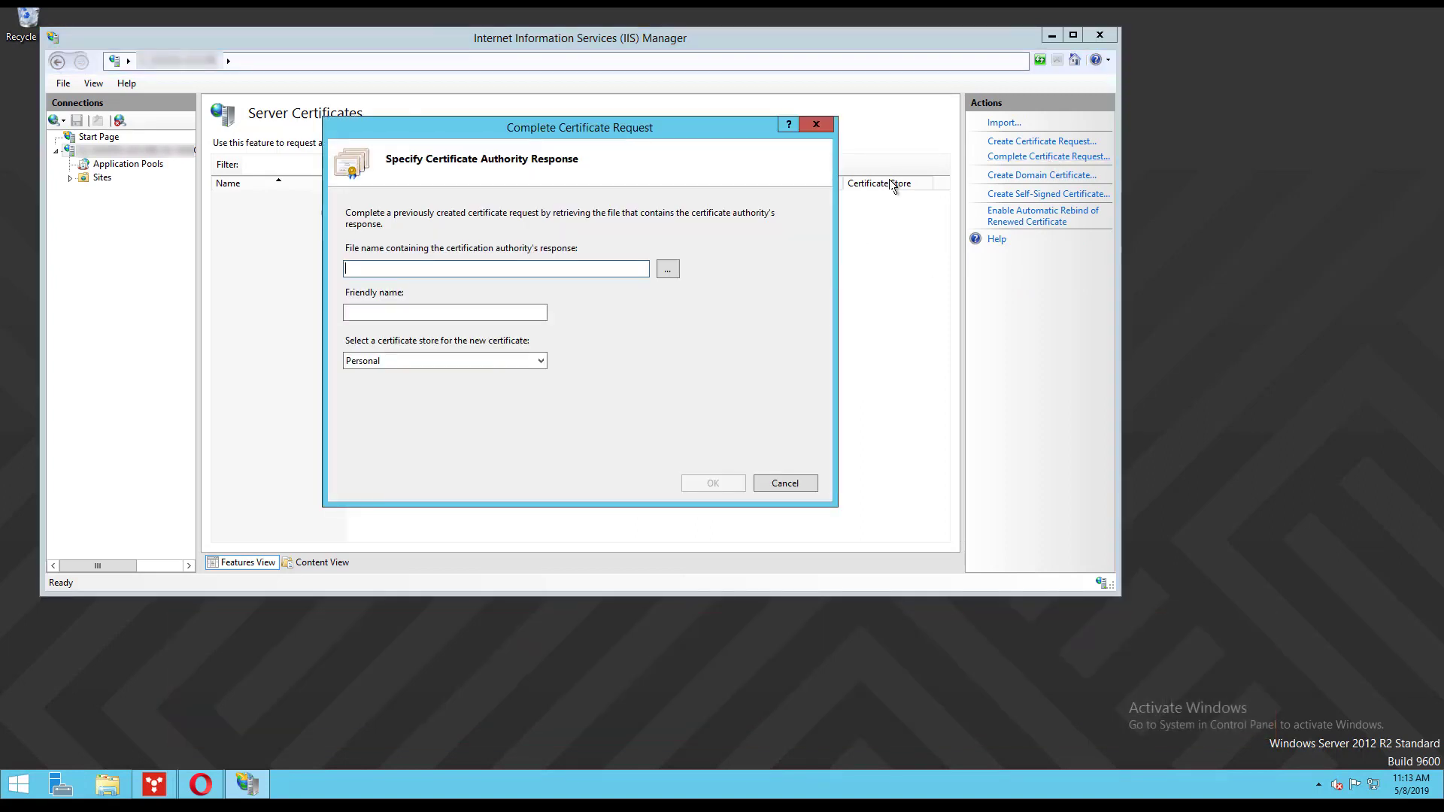
{"action": "left_click", "coordinate": [668, 269]}
{"action": "left_click", "coordinate": [570, 294]}
{"action": "left_click", "coordinate": [922, 520]}
{"action": "left_click", "coordinate": [505, 315]}
{"action": "type", "text": "apnscert"}
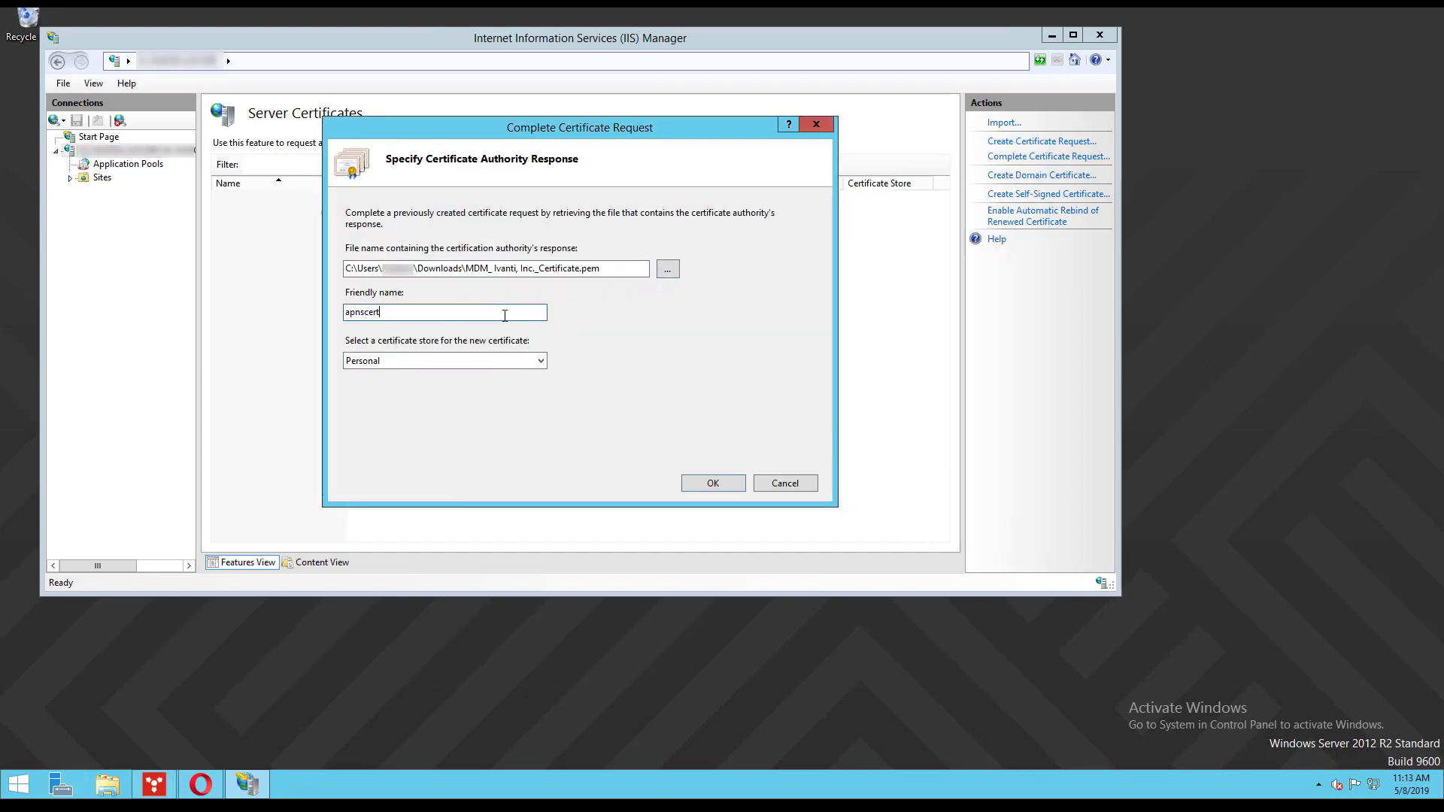
{"action": "left_click", "coordinate": [730, 482]}
- Export apnscert to Documents as apnscert.pfx, protected with an entered and confirmed password
{"action": "left_click", "coordinate": [468, 213]}
{"action": "left_click", "coordinate": [1002, 228]}
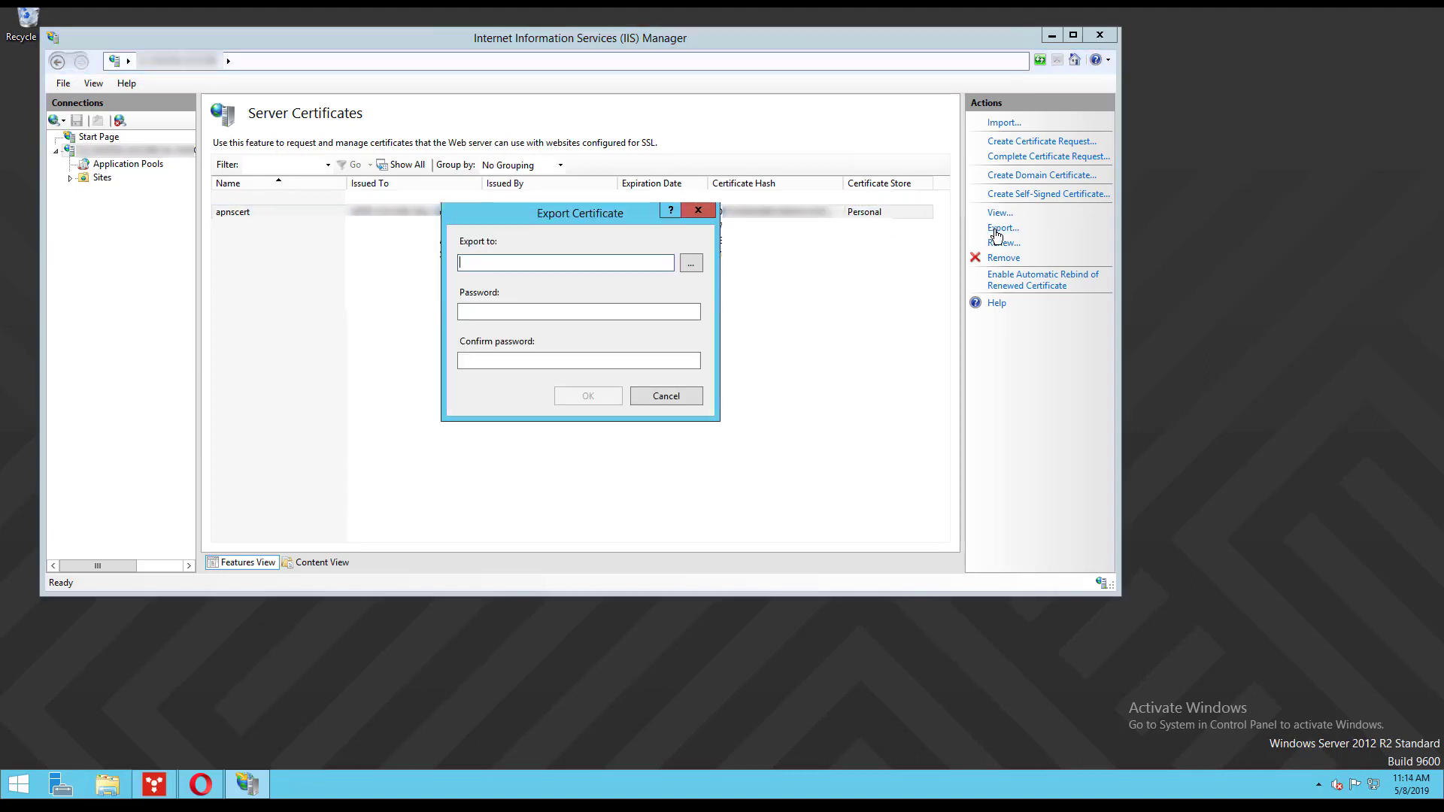
{"action": "left_click", "coordinate": [691, 265]}
{"action": "type", "text": "apnscert"}
{"action": "left_click", "coordinate": [1036, 608]}
{"action": "left_click", "coordinate": [592, 315]}
{"action": "type", "text": "12345678"}
{"action": "key", "text": "Tab"}
{"action": "type", "text": "123456"}
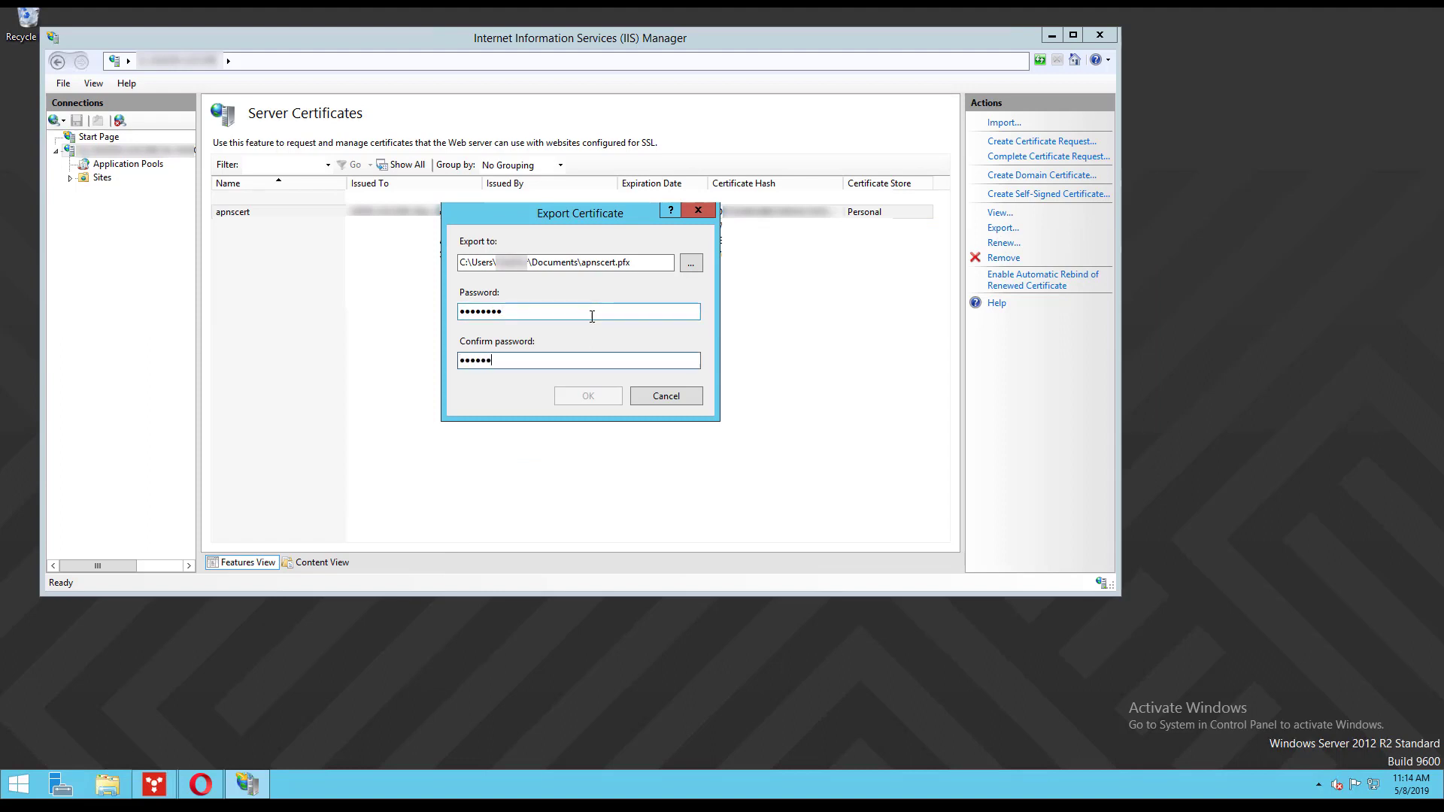
{"action": "type", "text": "78"}
{"action": "left_click", "coordinate": [603, 398]}
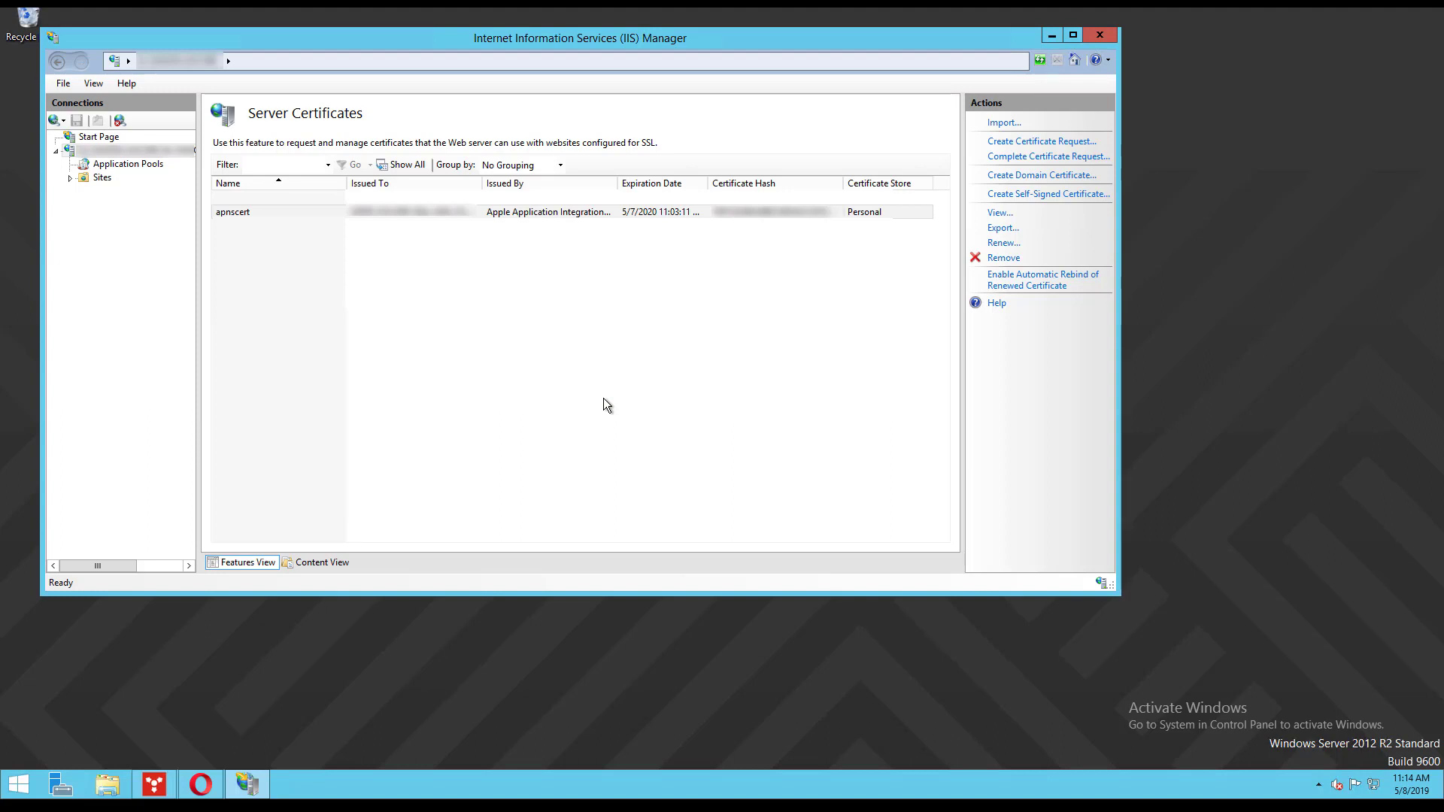
- Open the Mobility settings under Configure > MDM Configurations in Ivanti Management Console
{"action": "left_click", "coordinate": [155, 786]}
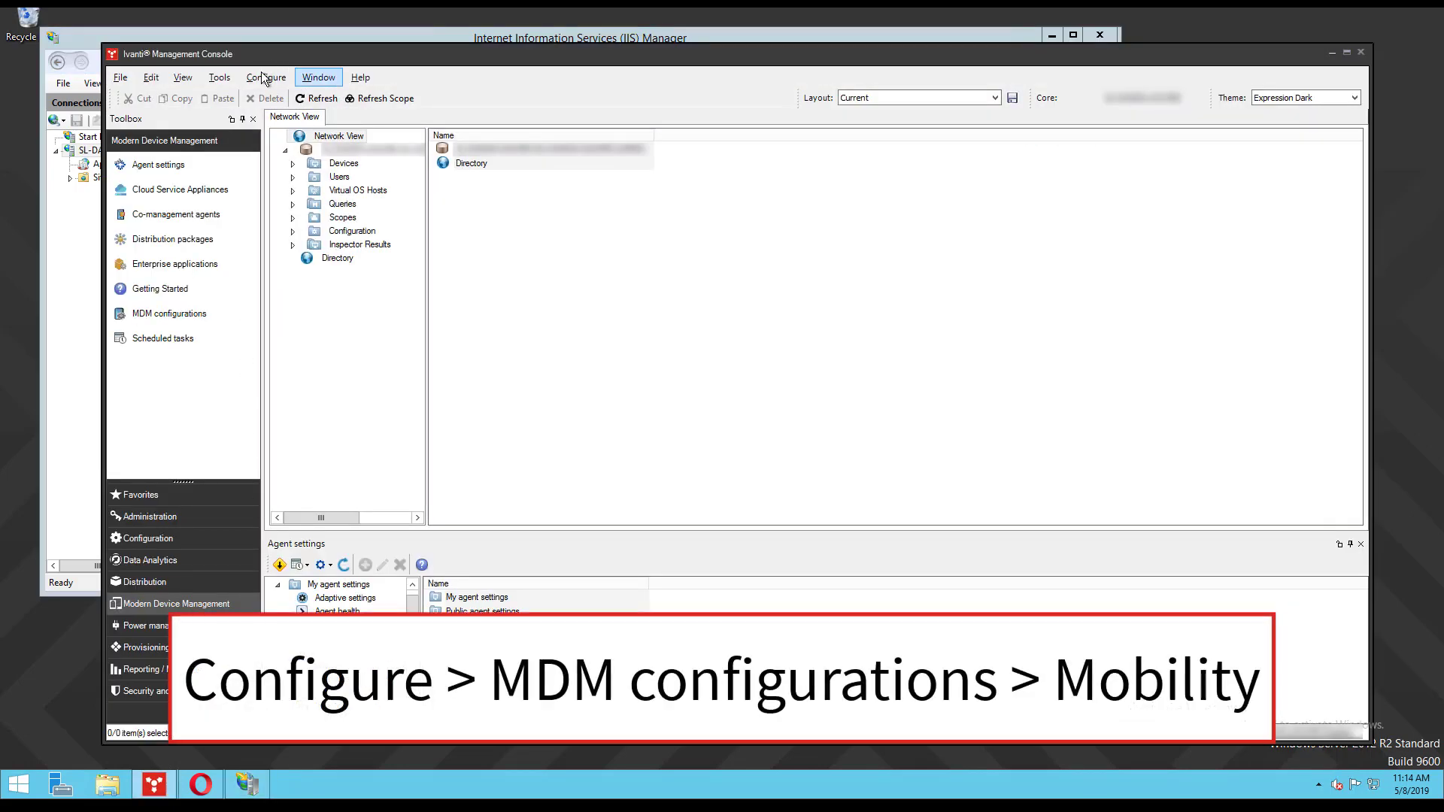
{"action": "left_click", "coordinate": [263, 77]}
{"action": "left_click", "coordinate": [318, 224]}
{"action": "left_click", "coordinate": [418, 165]}
- Load Documents\apnscert.pfx as the Apple push certificate with its password and verify the APNS settings
{"action": "left_click", "coordinate": [960, 316]}
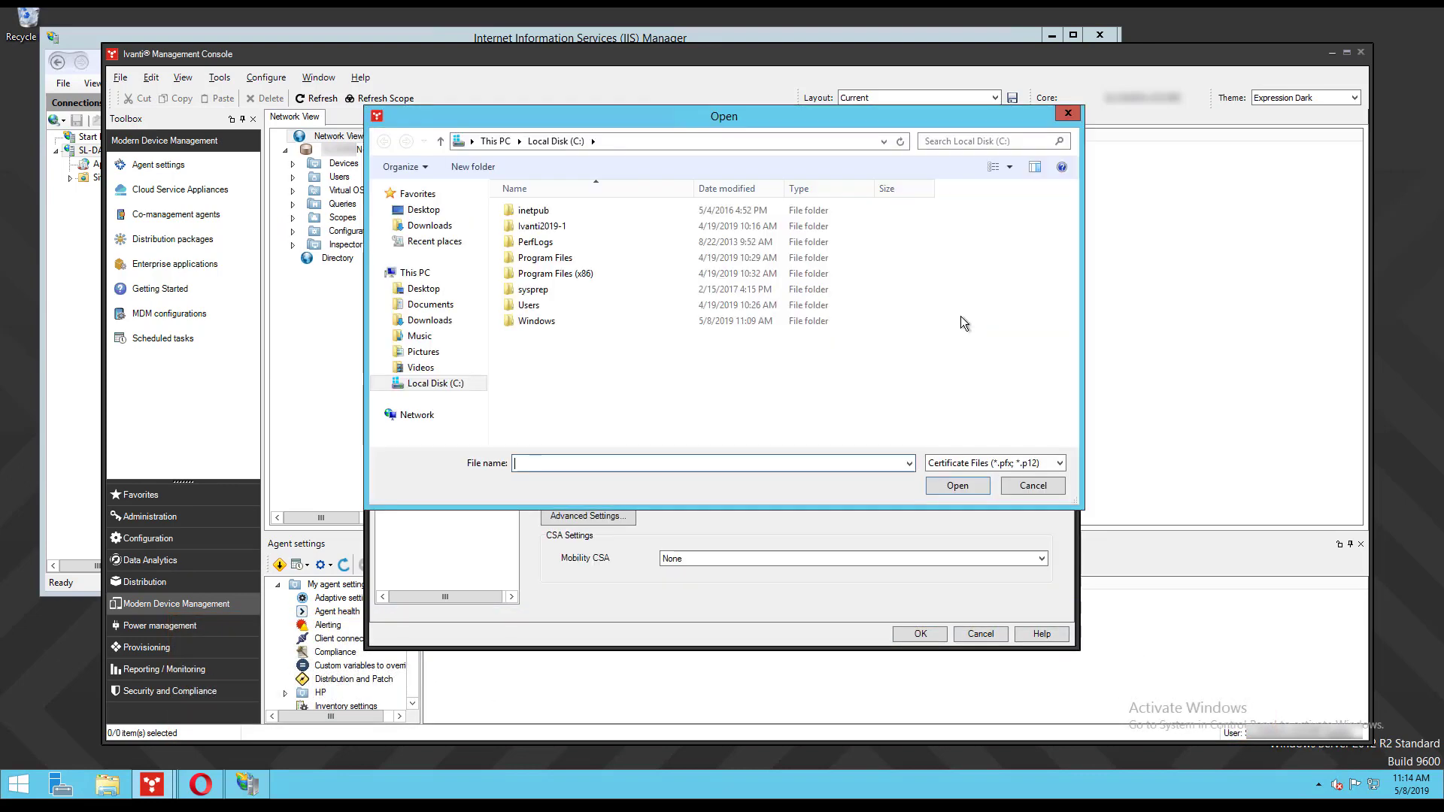
{"action": "left_click", "coordinate": [416, 273]}
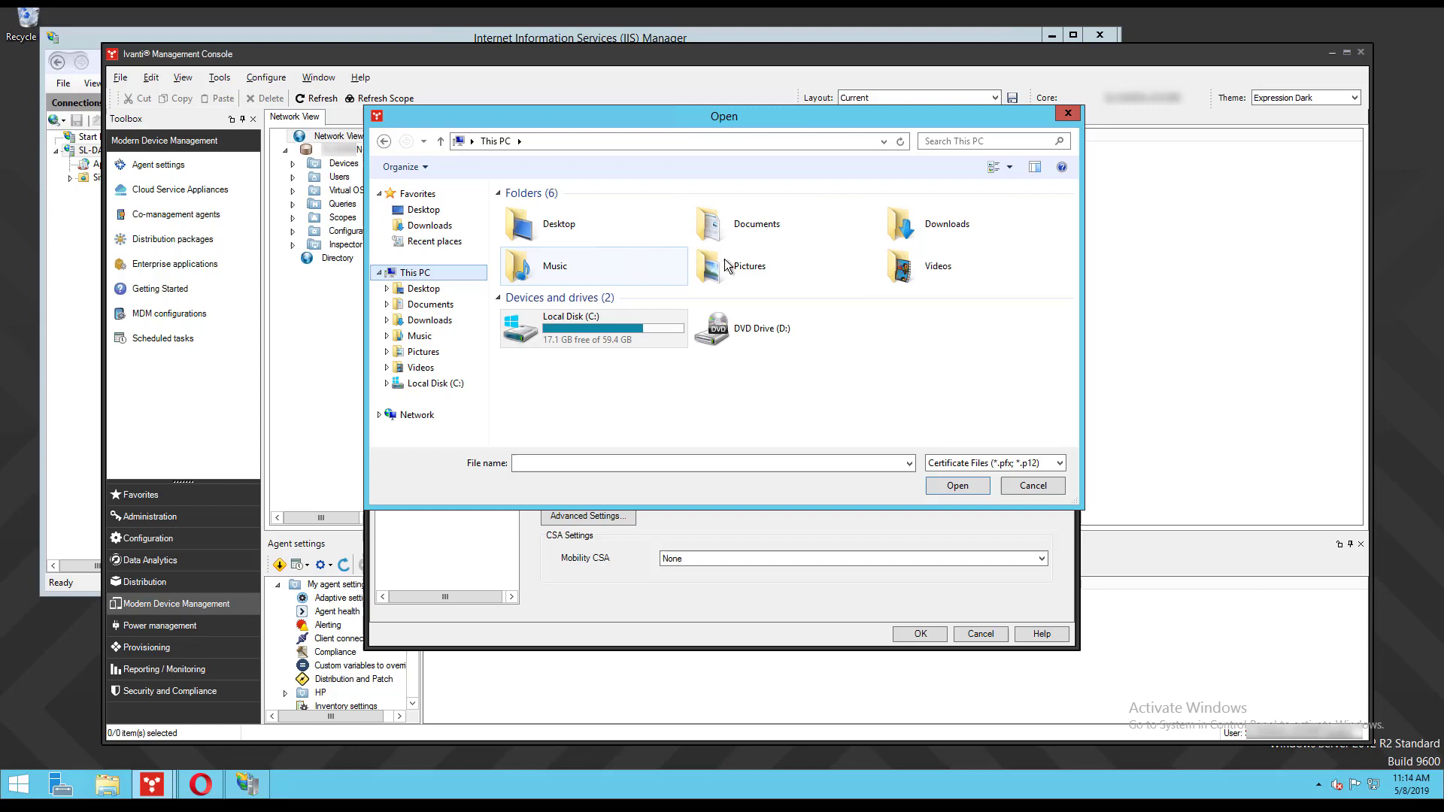
{"action": "double_click", "coordinate": [742, 228]}
{"action": "left_click", "coordinate": [580, 208]}
{"action": "left_click", "coordinate": [958, 486]}
{"action": "left_click", "coordinate": [790, 339]}
{"action": "type", "text": "*"}
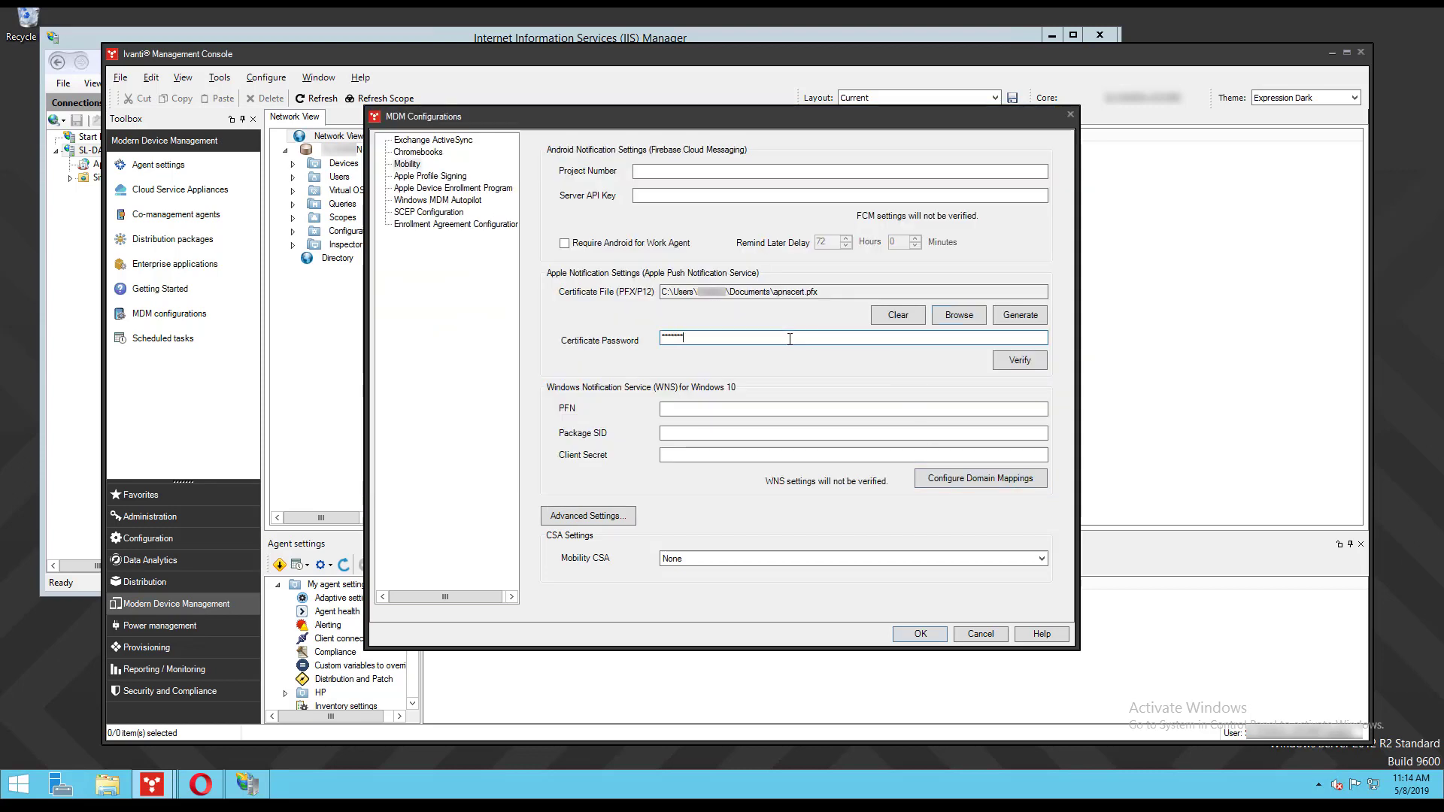
{"action": "left_click", "coordinate": [1006, 365]}
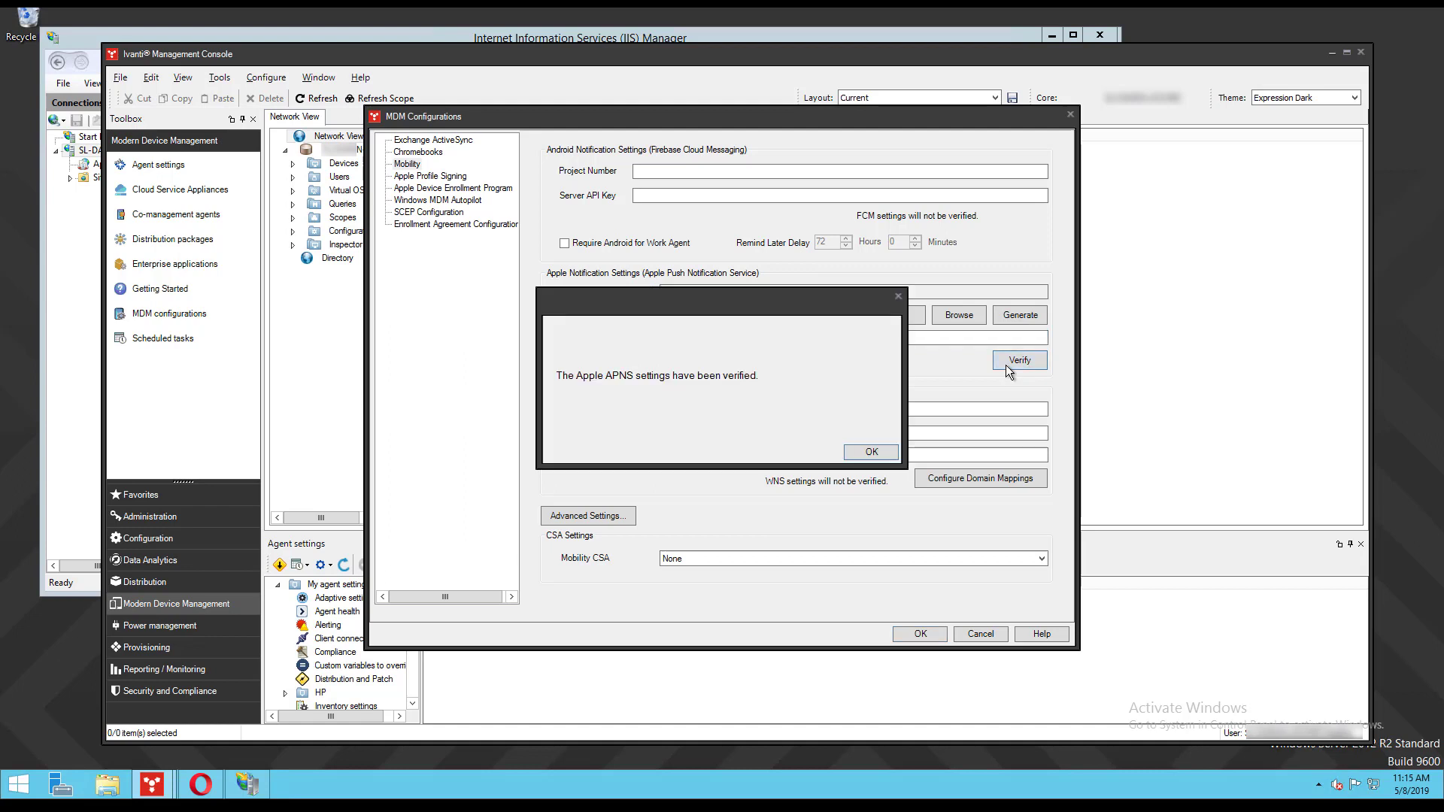
{"action": "left_click", "coordinate": [872, 452]}
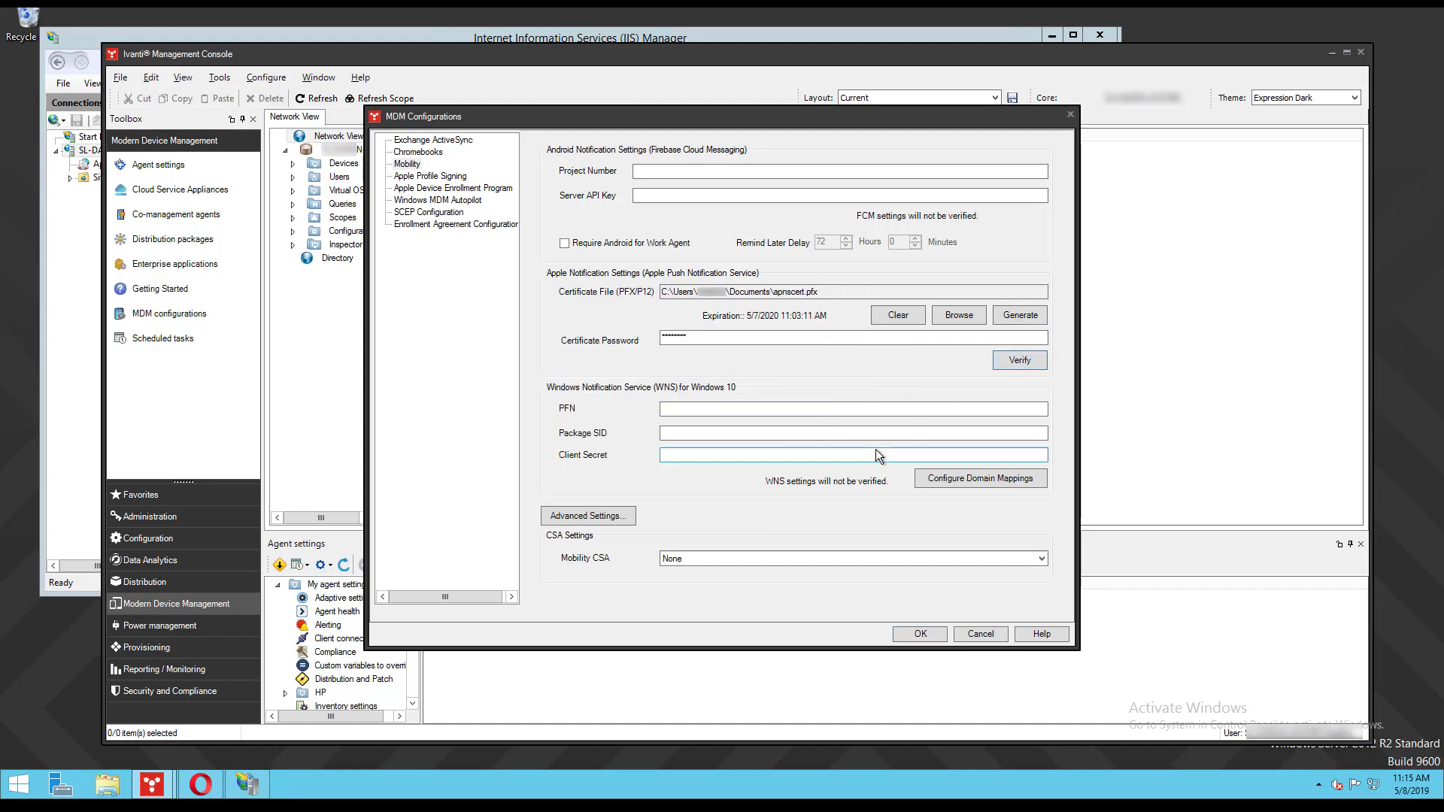
- Set Mobility CSA to mdmbroker2.landesk.com(default), save, and acknowledge the service restart notice
{"action": "left_click", "coordinate": [796, 559]}
{"action": "left_click", "coordinate": [796, 584]}
{"action": "left_click", "coordinate": [932, 639]}
{"action": "left_click", "coordinate": [803, 454]}
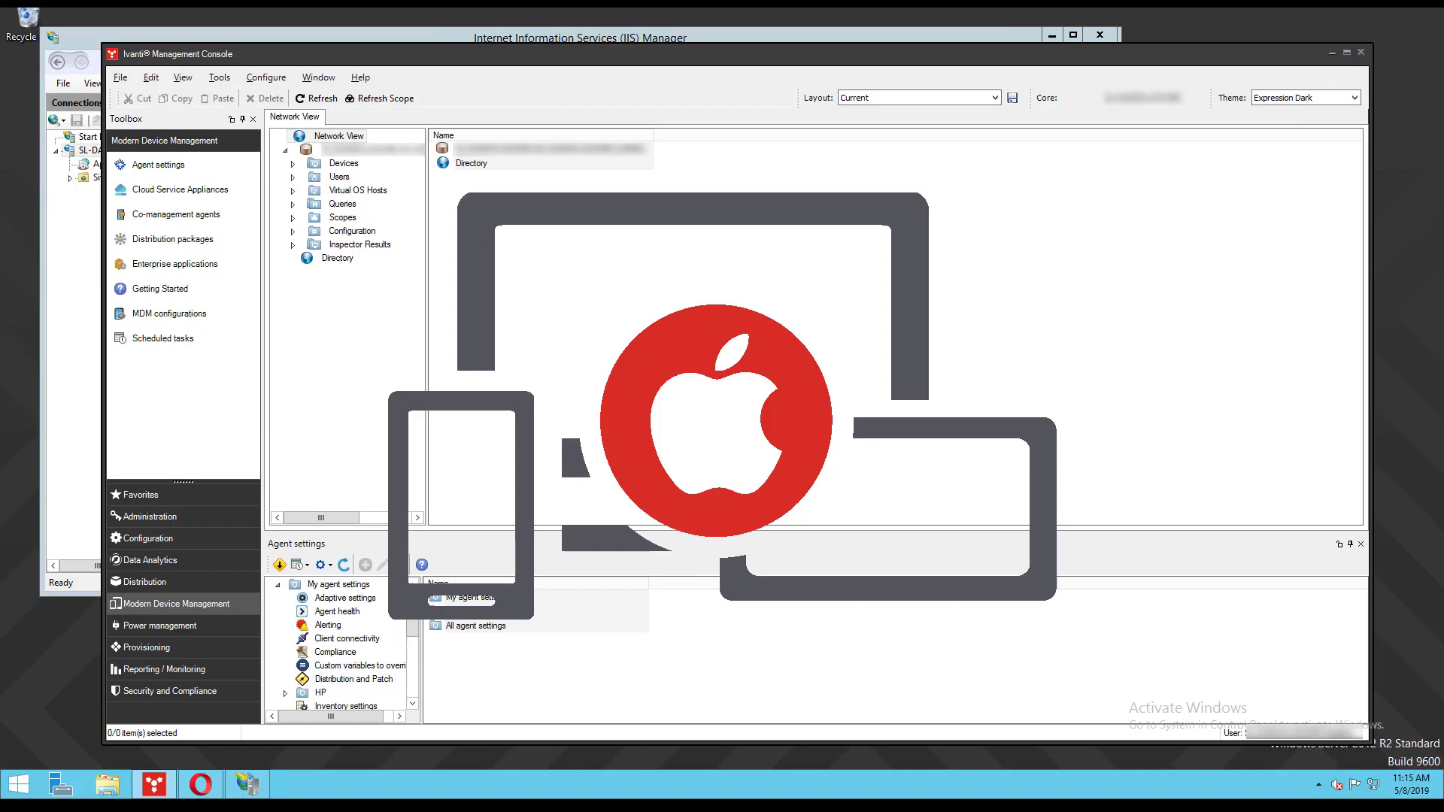